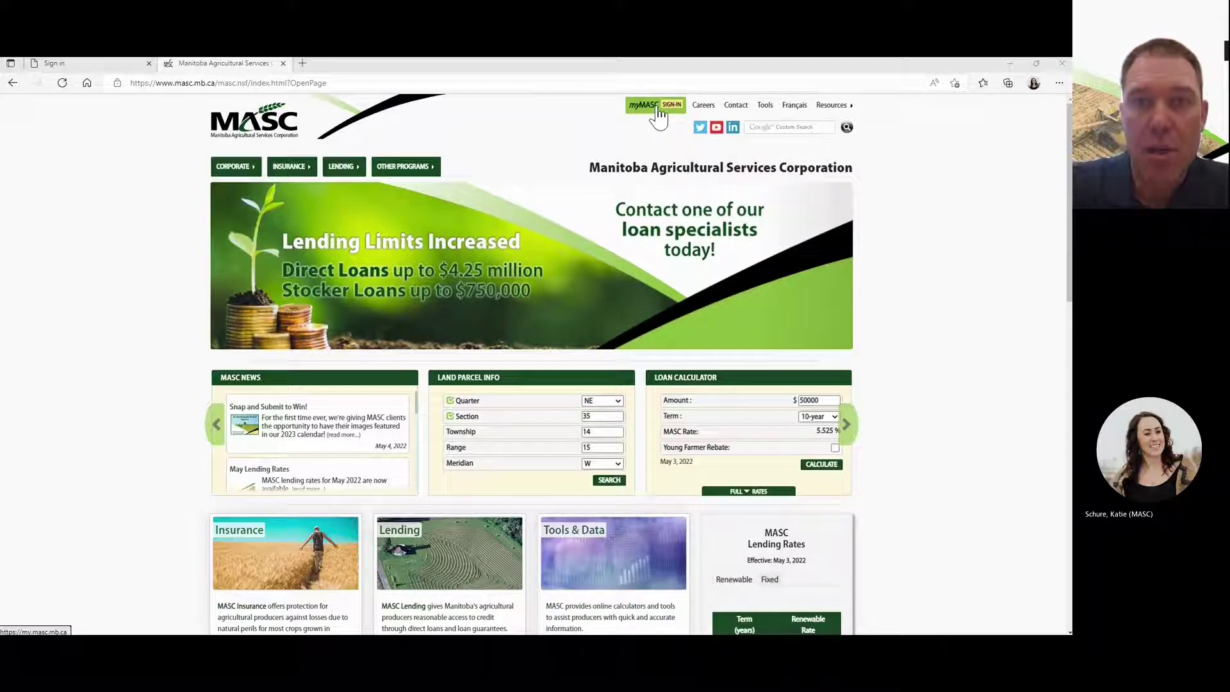
- Sign in to myMASC with the stored account credentials, closing the extra loading tab
{"action": "left_click", "coordinate": [659, 114]}
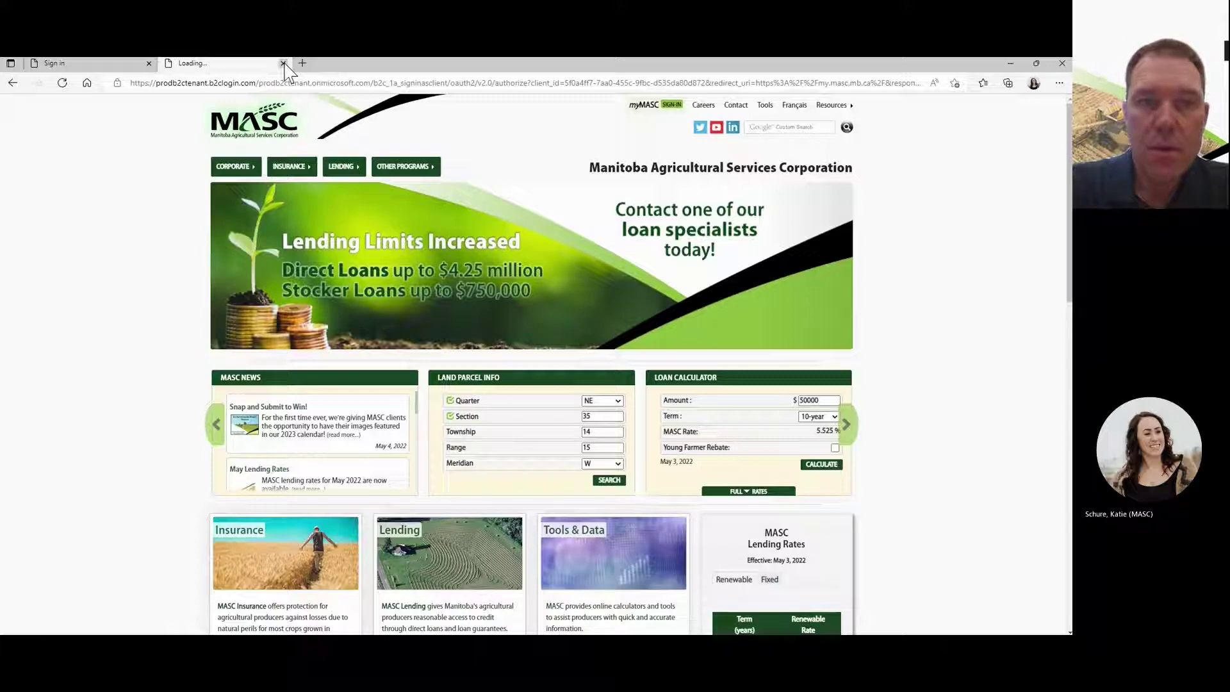
{"action": "left_click", "coordinate": [284, 63]}
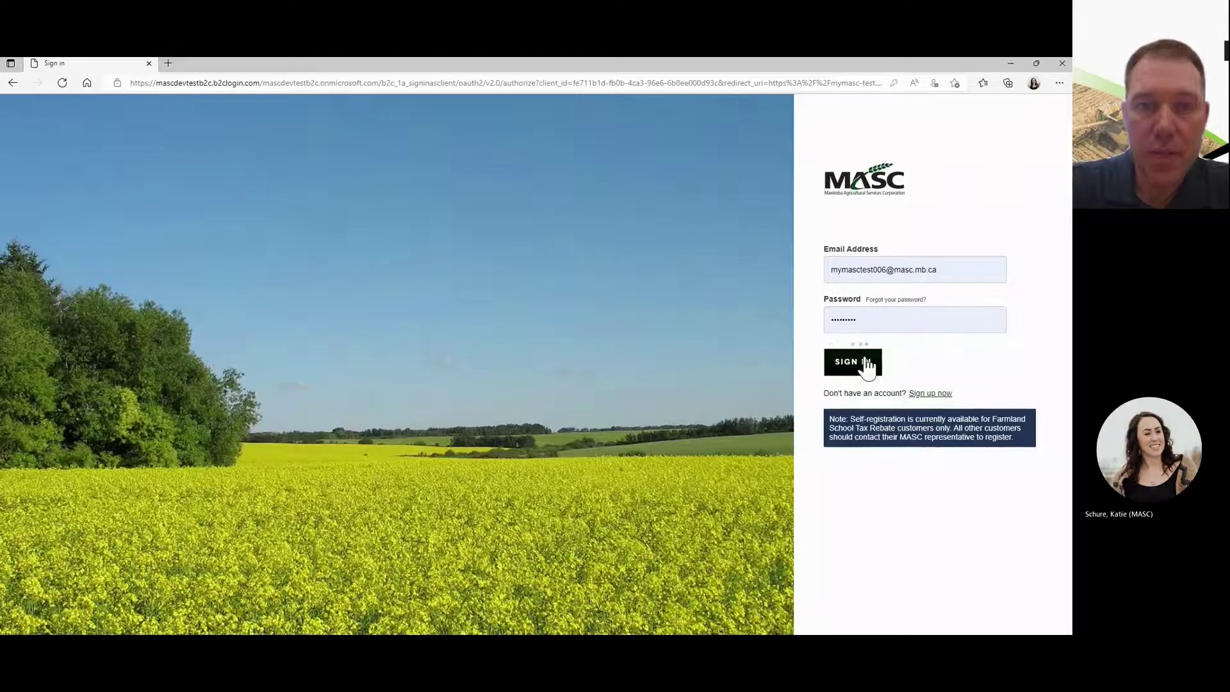
{"action": "left_click", "coordinate": [865, 364]}
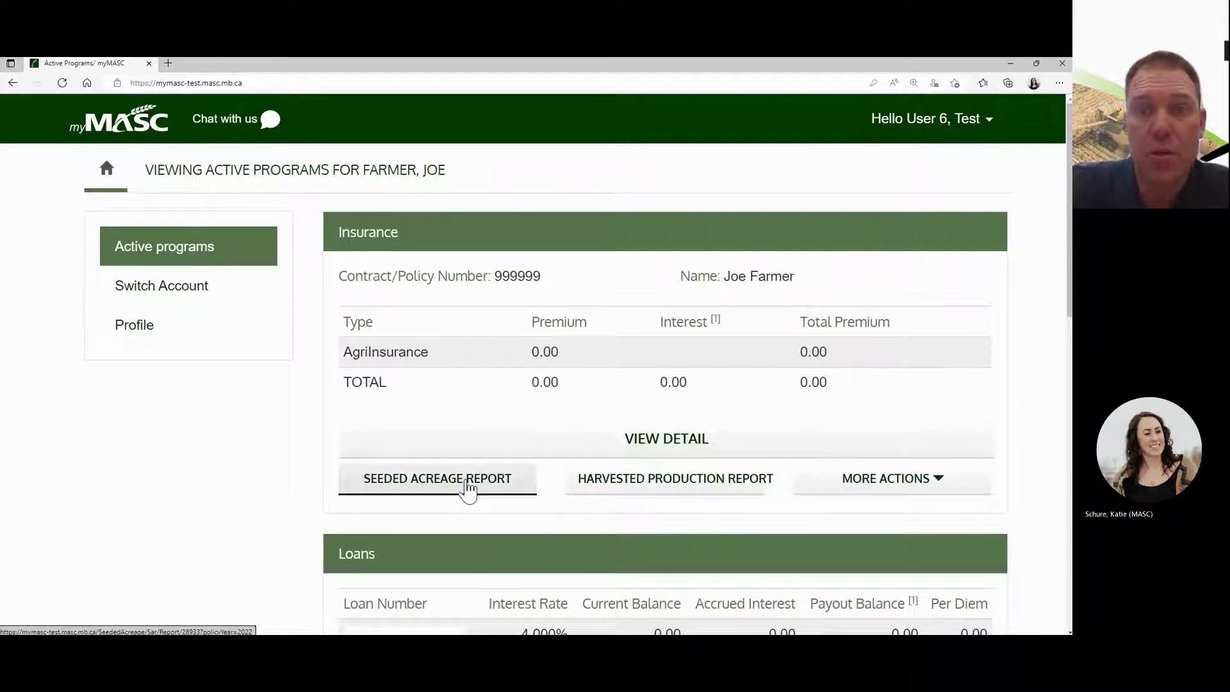
- Open the 2022 Seeded Acreage Report and answer No to the aerial seeding, forage and greenfeed questions
{"action": "left_click", "coordinate": [469, 487]}
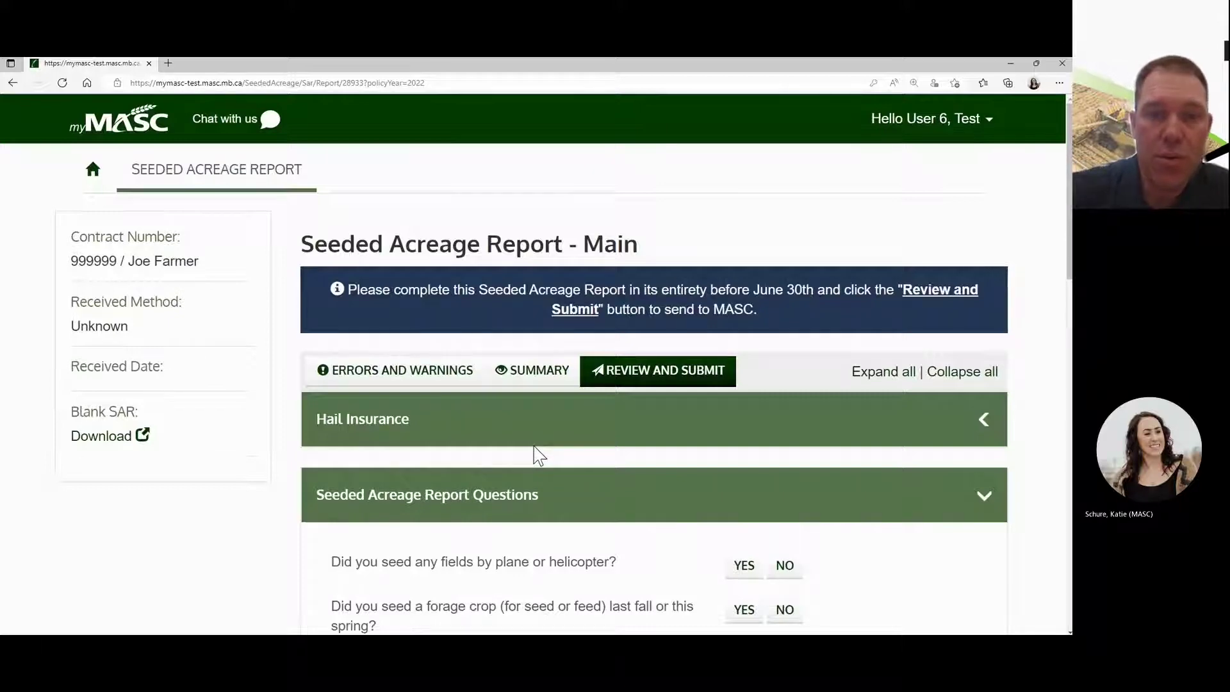
{"action": "scroll", "coordinate": [538, 455], "scroll_direction": "down", "scroll_amount": 3}
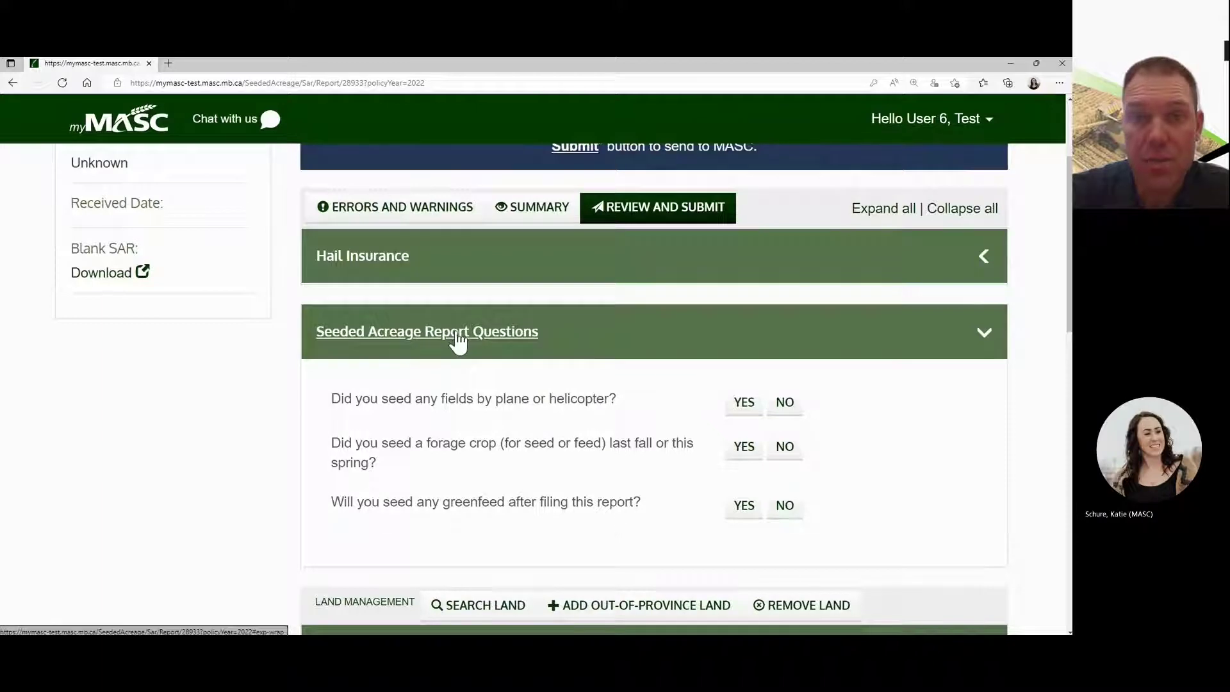
{"action": "left_click", "coordinate": [785, 402]}
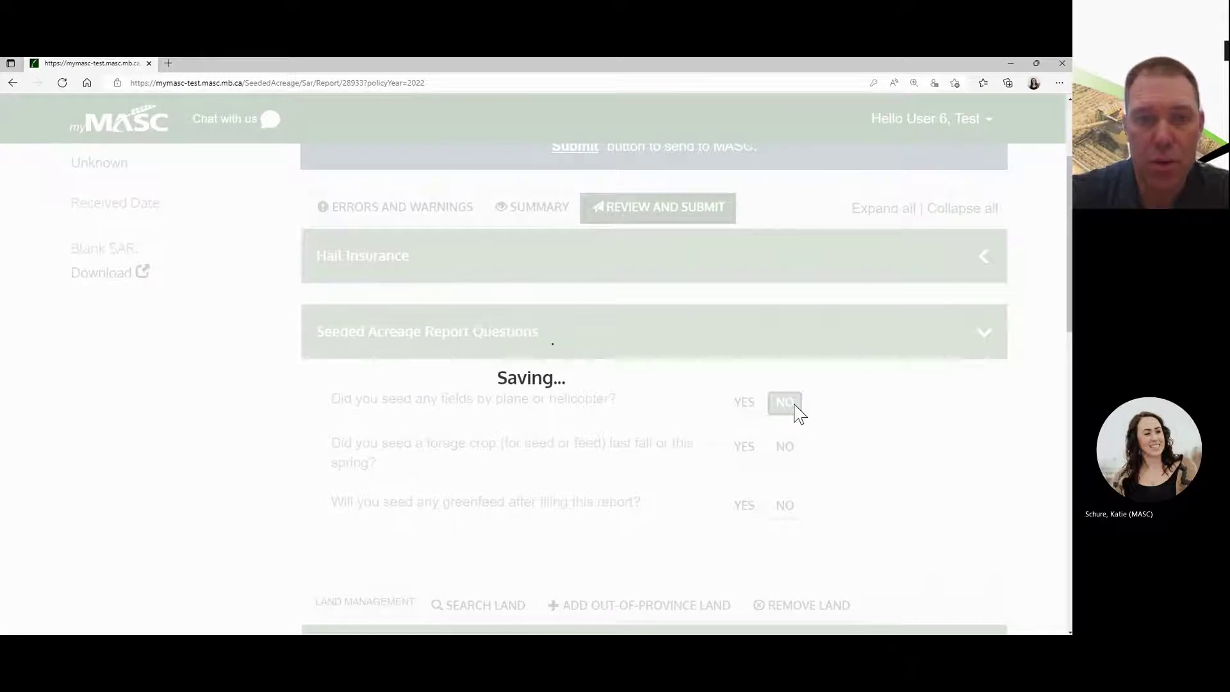
{"action": "left_click", "coordinate": [795, 455]}
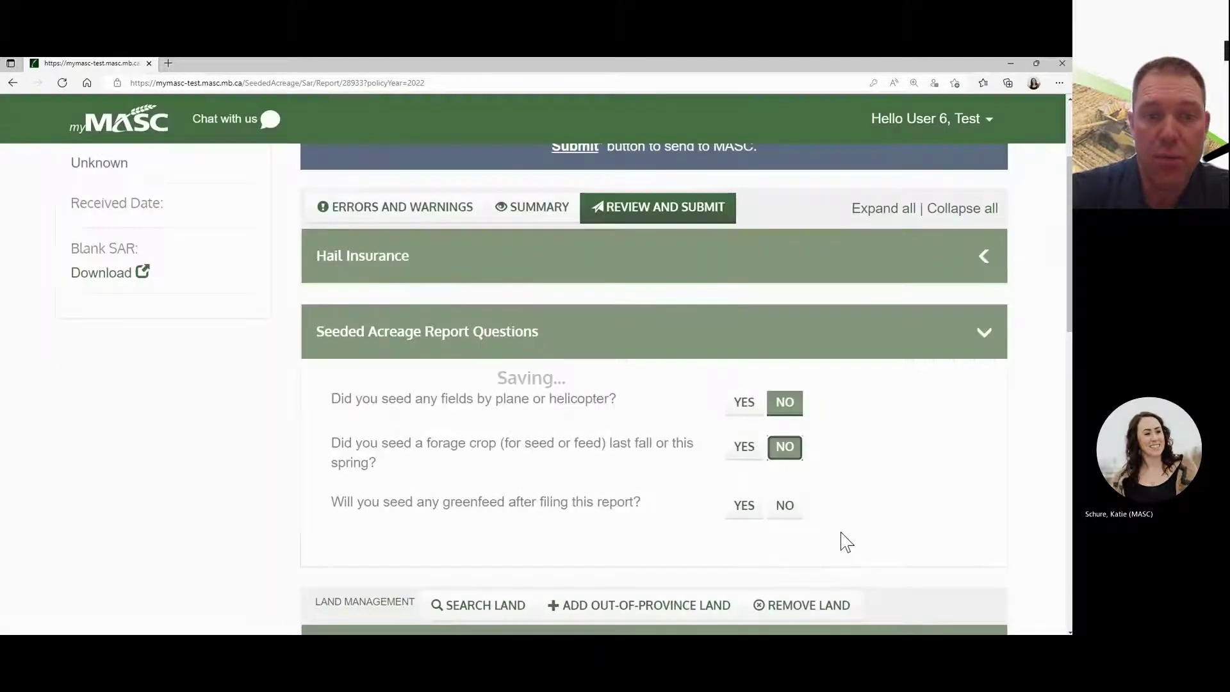
{"action": "left_click", "coordinate": [785, 506]}
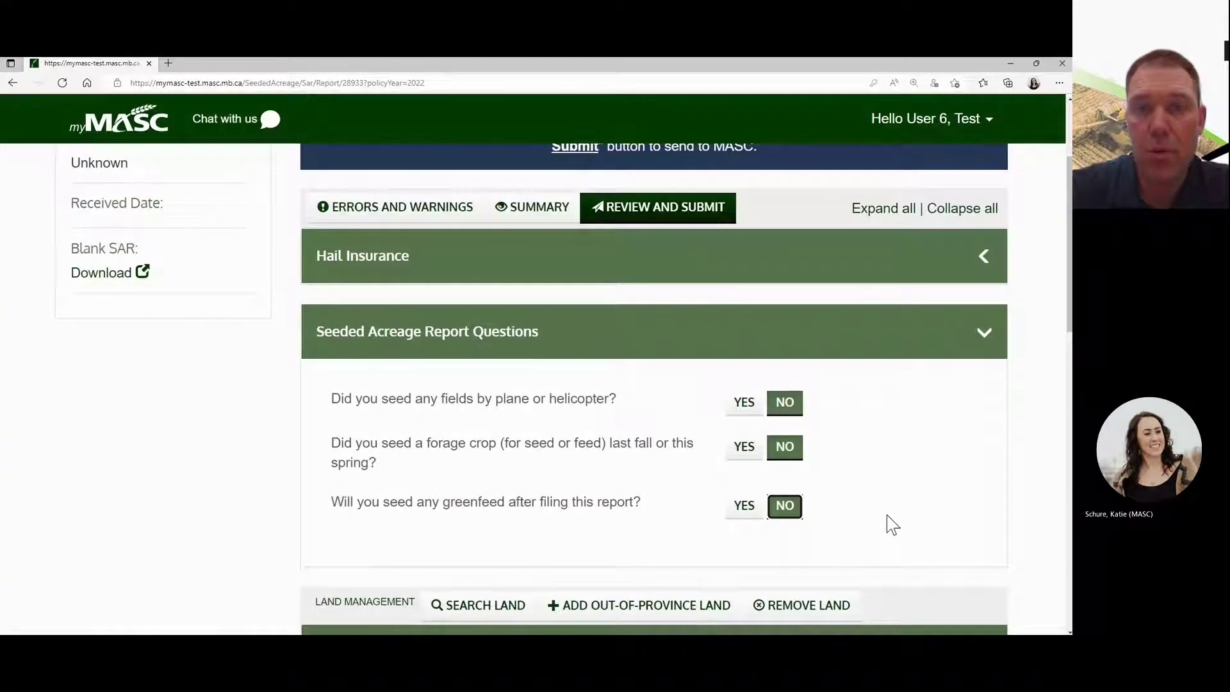
{"action": "scroll", "coordinate": [888, 516], "scroll_direction": "down", "scroll_amount": 1}
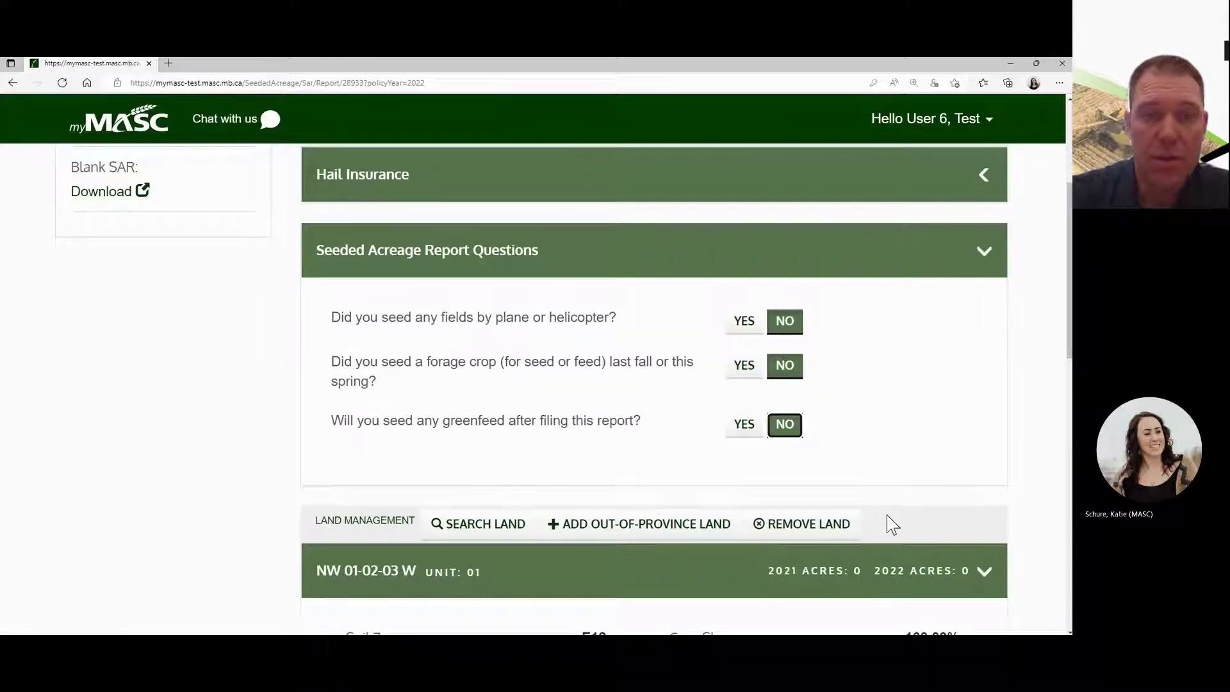
{"action": "scroll", "coordinate": [887, 514], "scroll_direction": "down", "scroll_amount": 3}
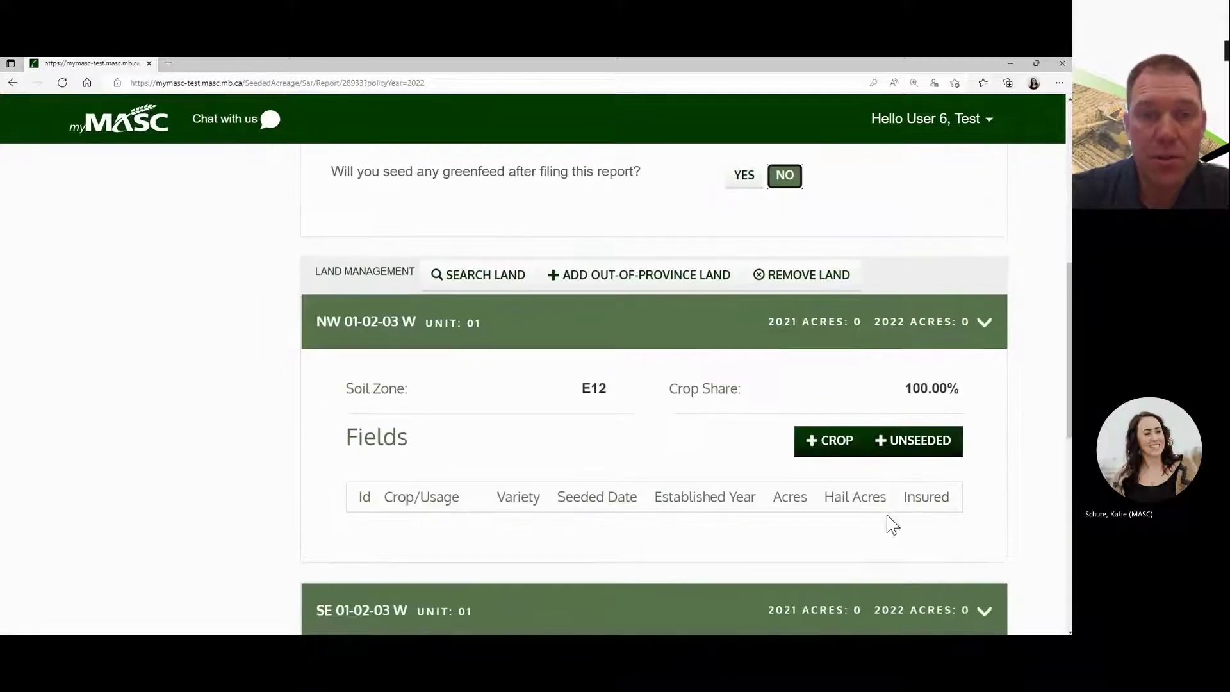
{"action": "scroll", "coordinate": [886, 515], "scroll_direction": "down", "scroll_amount": 1}
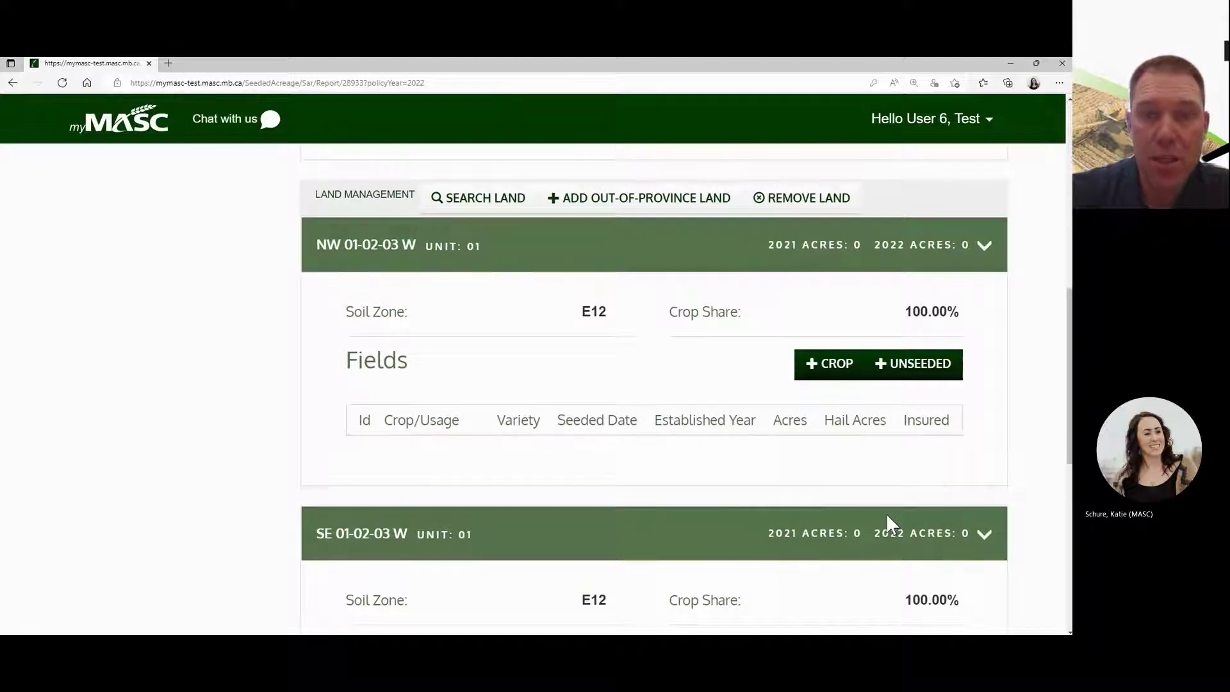
{"action": "scroll", "coordinate": [887, 514], "scroll_direction": "down", "scroll_amount": 3}
{"action": "scroll", "coordinate": [887, 514], "scroll_direction": "up", "scroll_amount": 2}
{"action": "scroll", "coordinate": [888, 514], "scroll_direction": "up", "scroll_amount": 2}
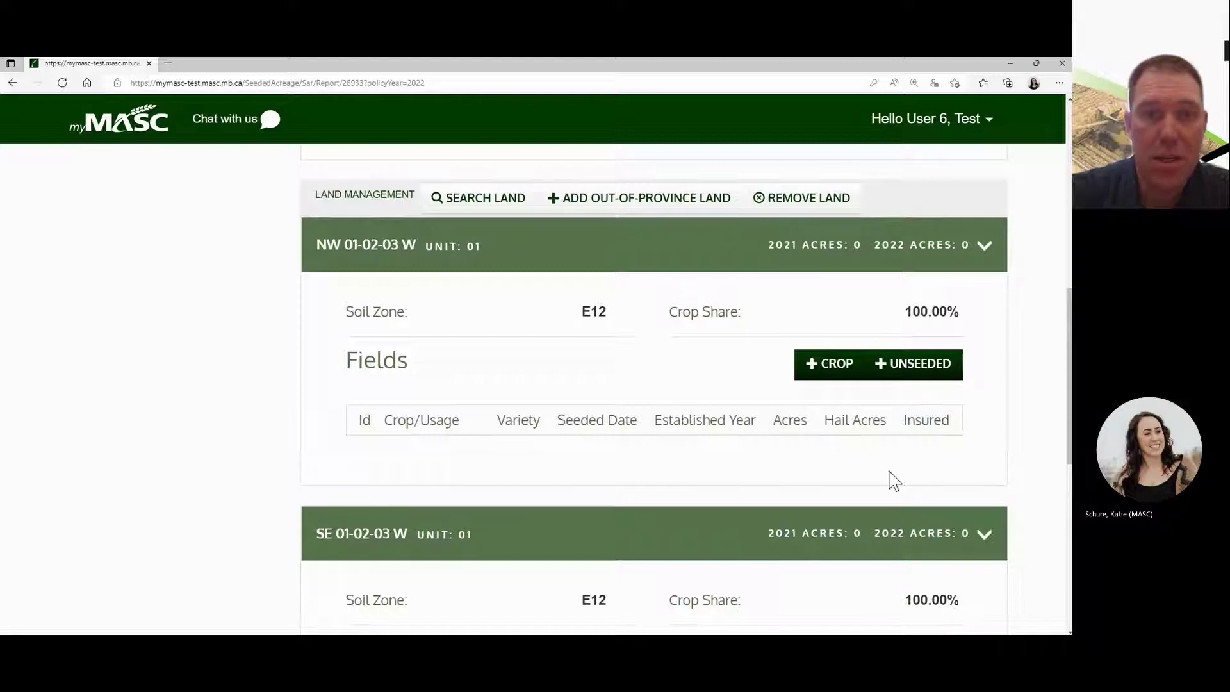
- Add a 160-acre Neepawa Red Spring Wheat (001) field seeded 05/03/2022 to NW 01-02-03 W
{"action": "left_click", "coordinate": [822, 363]}
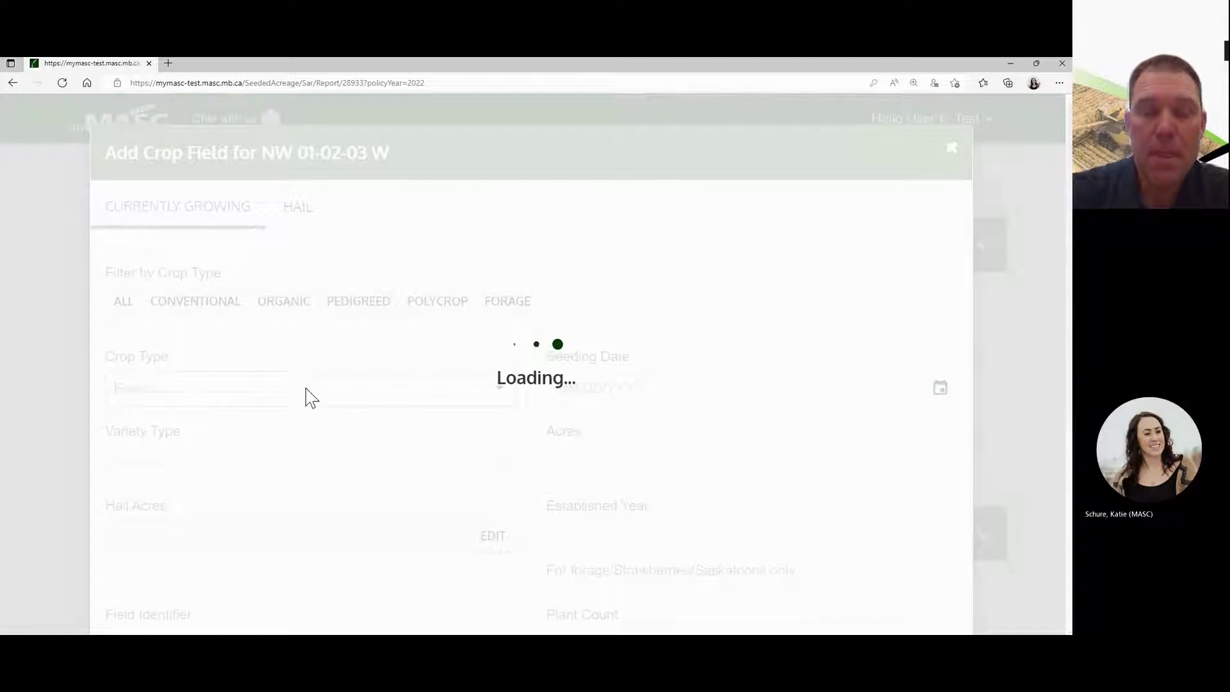
{"action": "type", "text": "red sp"}
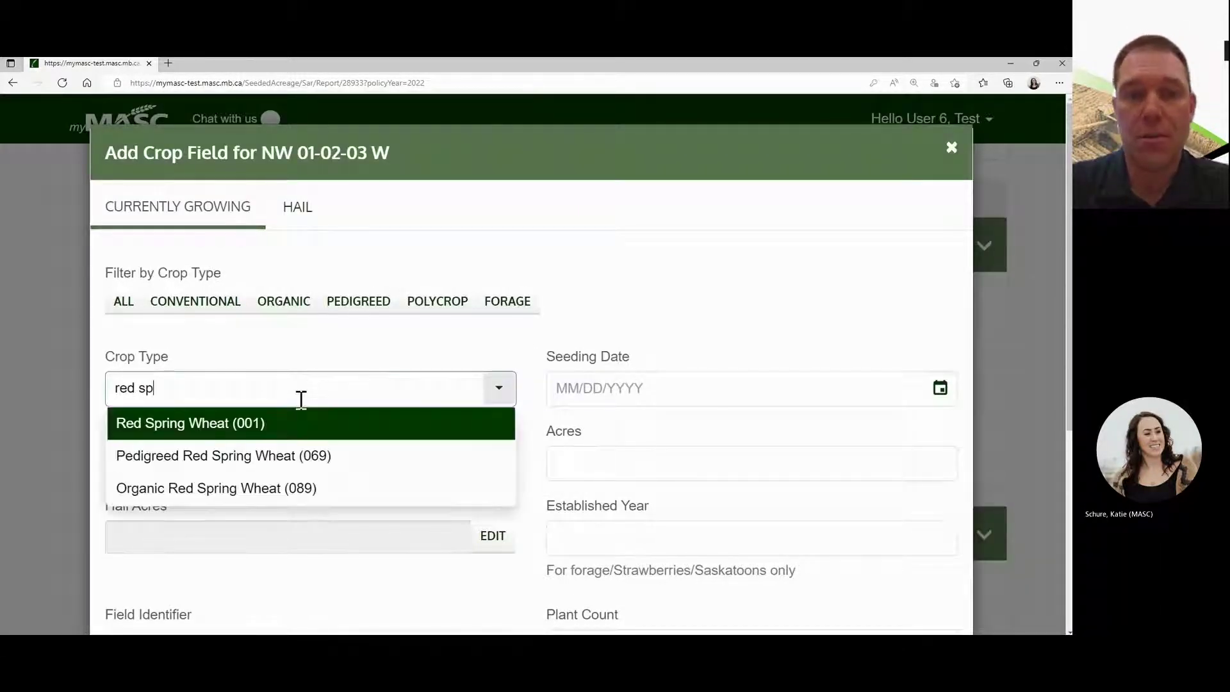
{"action": "left_click", "coordinate": [279, 426]}
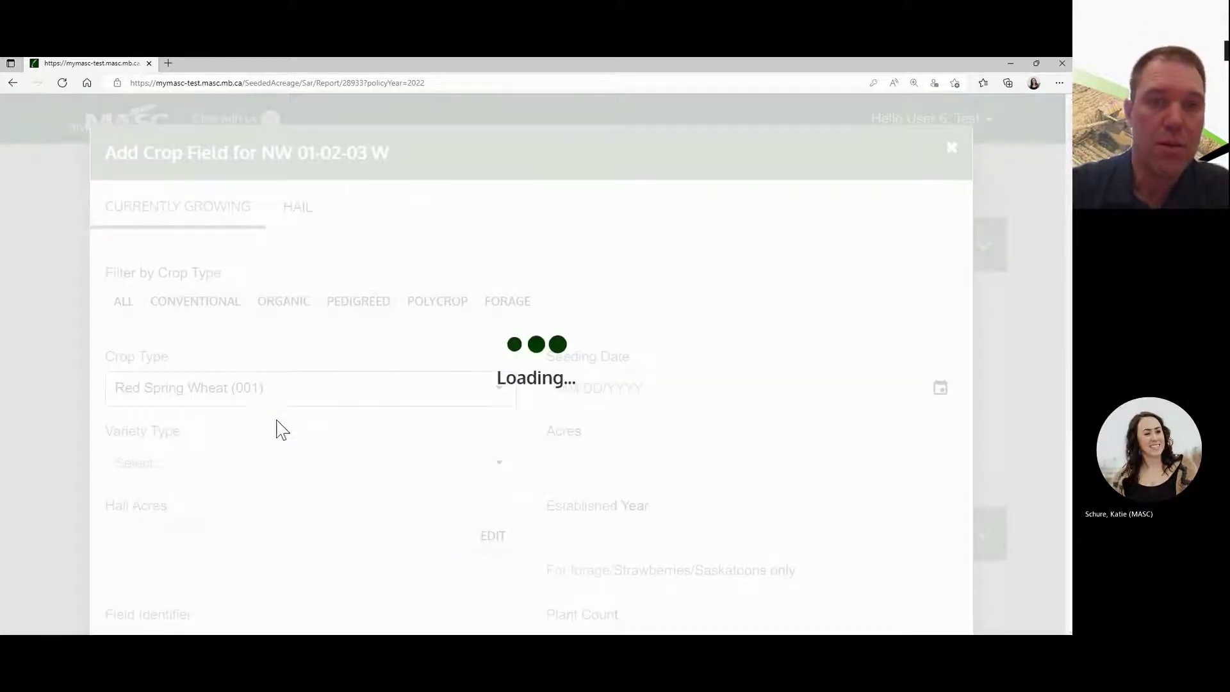
{"action": "left_click", "coordinate": [560, 387]}
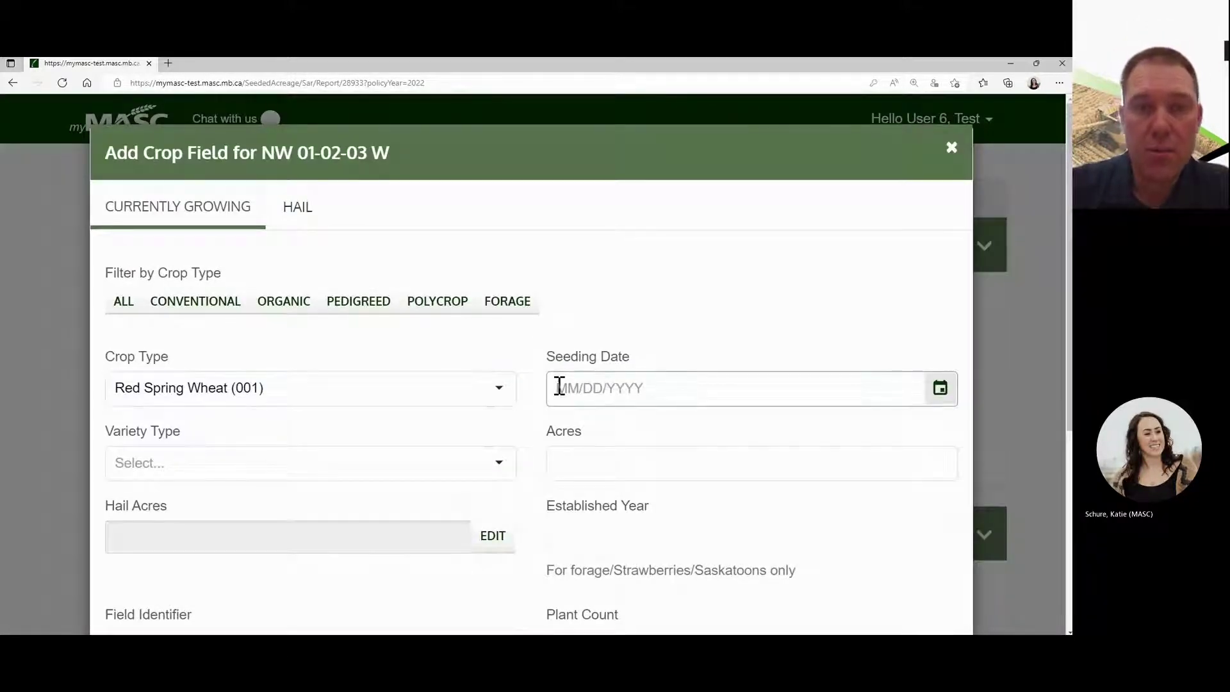
{"action": "type", "text": "05"}
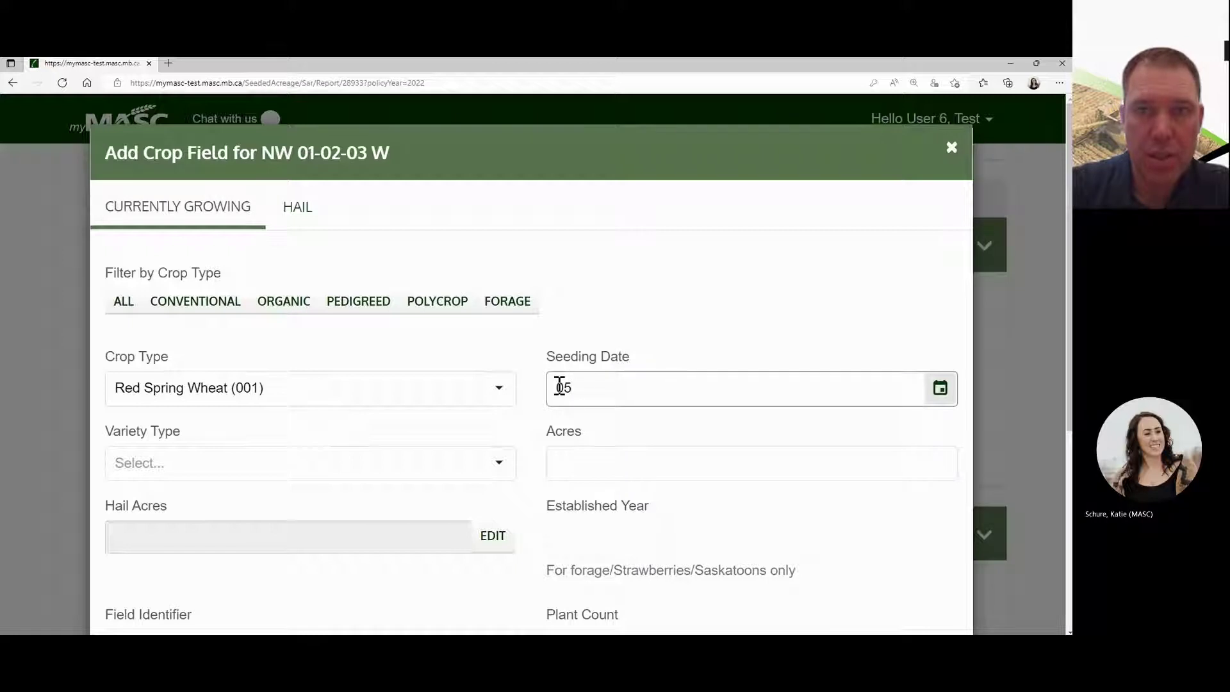
{"action": "type", "text": "/03/2022"}
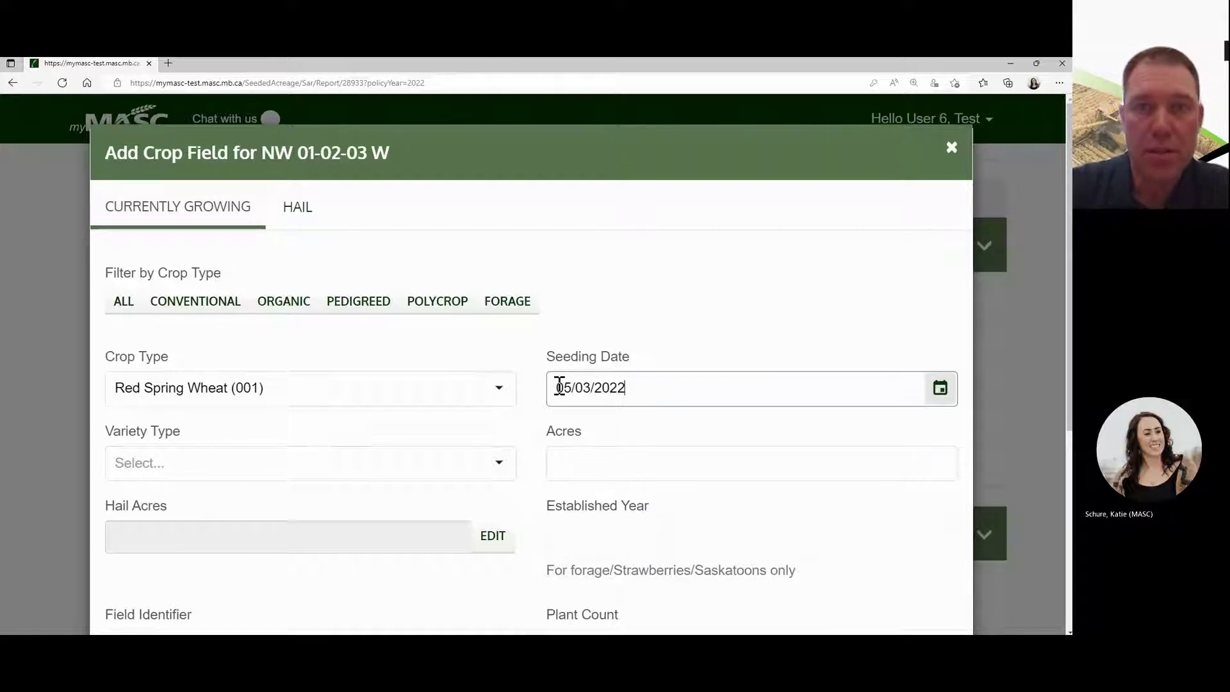
{"action": "left_click", "coordinate": [398, 463]}
{"action": "left_click", "coordinate": [171, 229]}
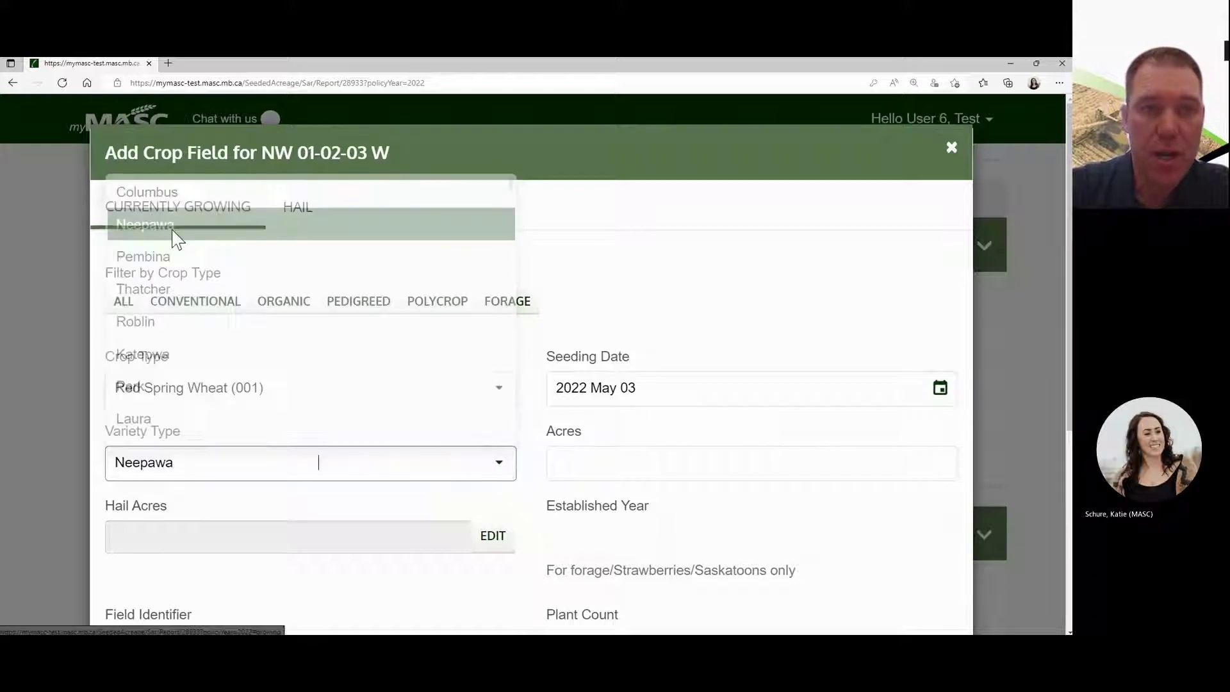
{"action": "left_click", "coordinate": [582, 469]}
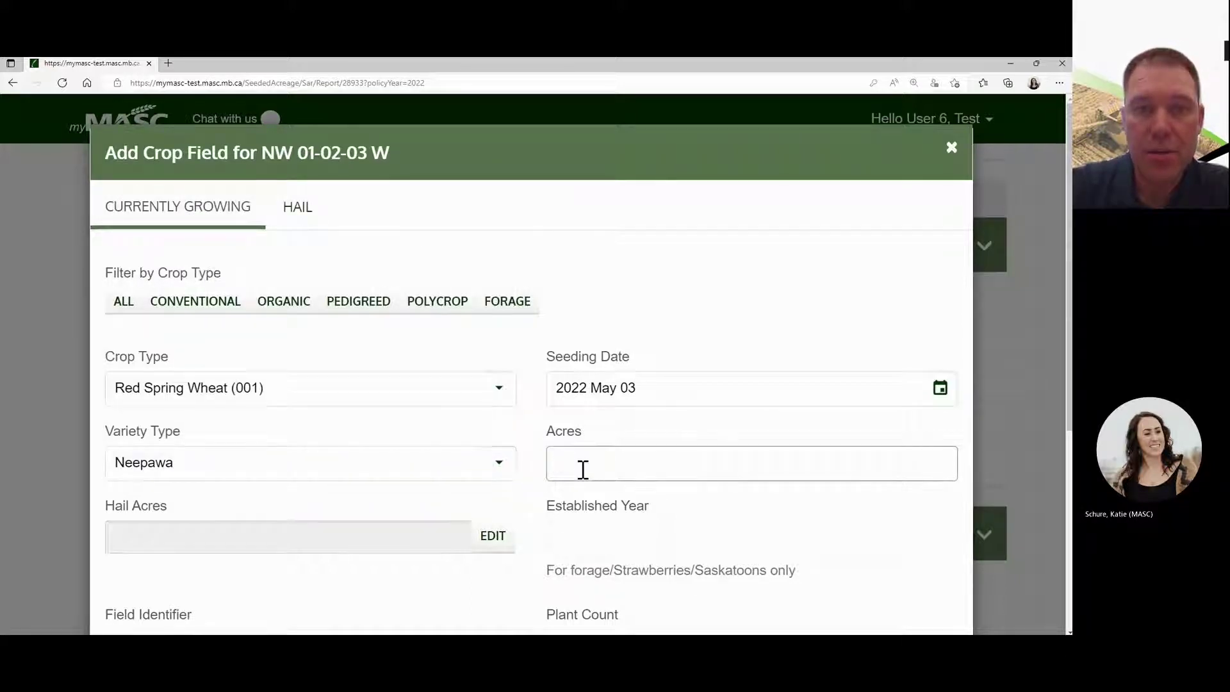
{"action": "type", "text": "160"}
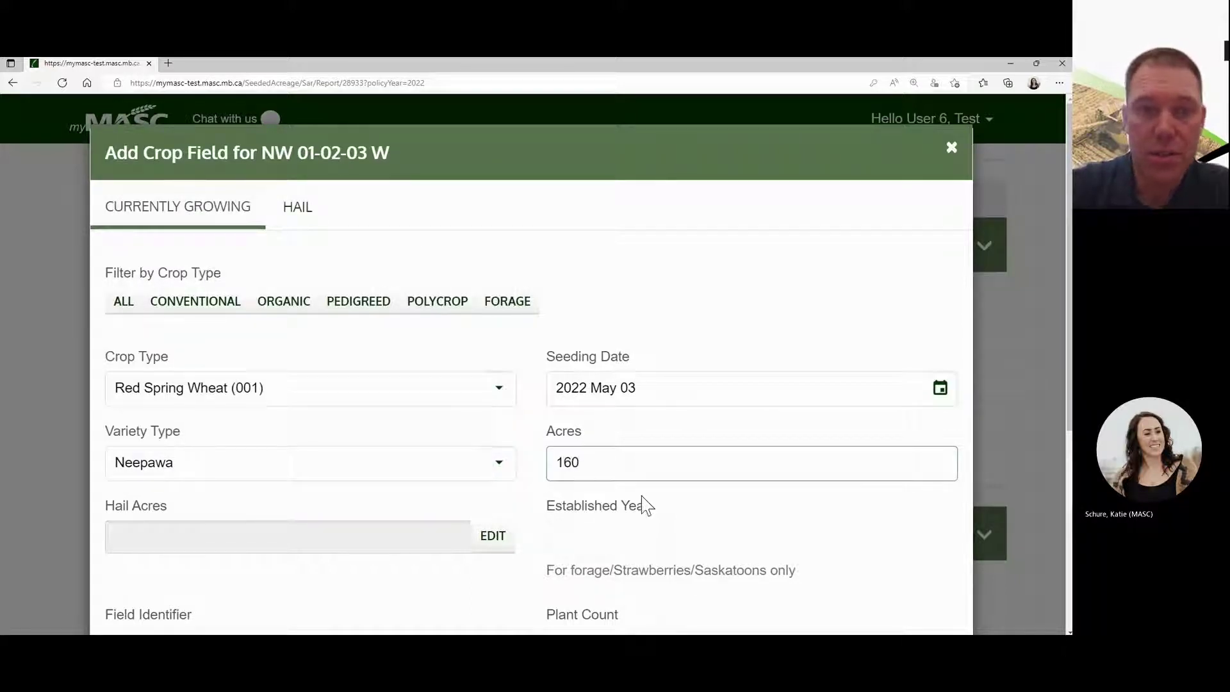
{"action": "left_click", "coordinate": [688, 501]}
{"action": "scroll", "coordinate": [689, 509], "scroll_direction": "down", "scroll_amount": 5}
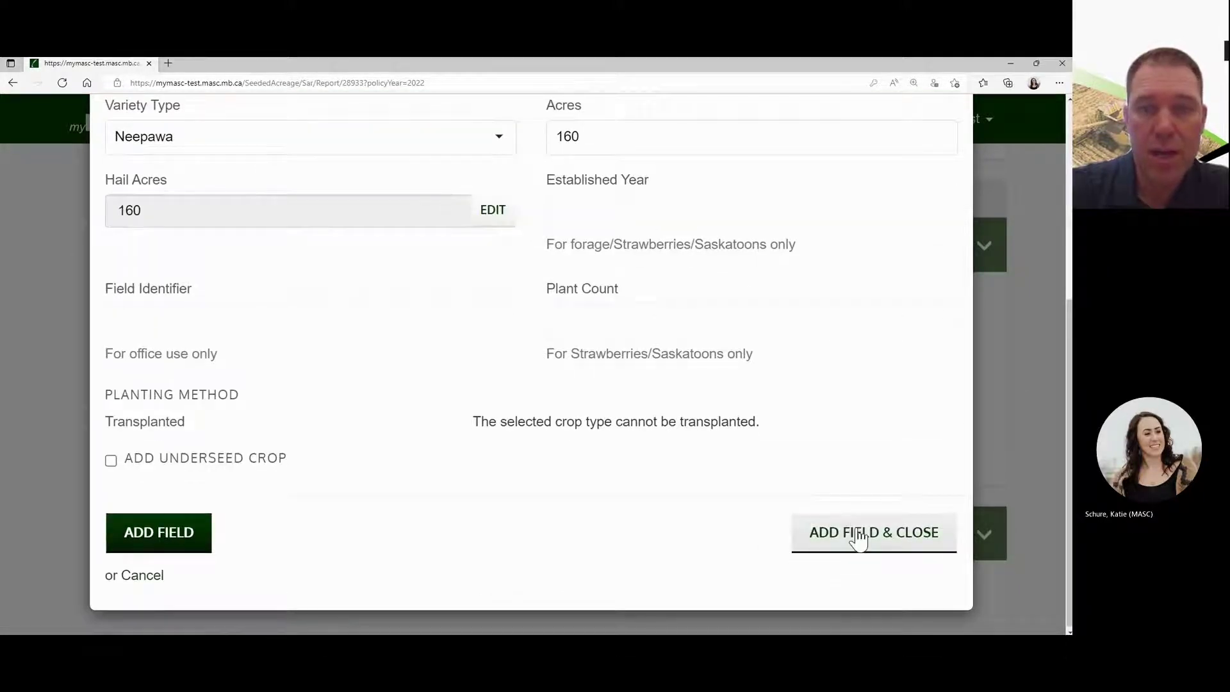
{"action": "left_click", "coordinate": [860, 540]}
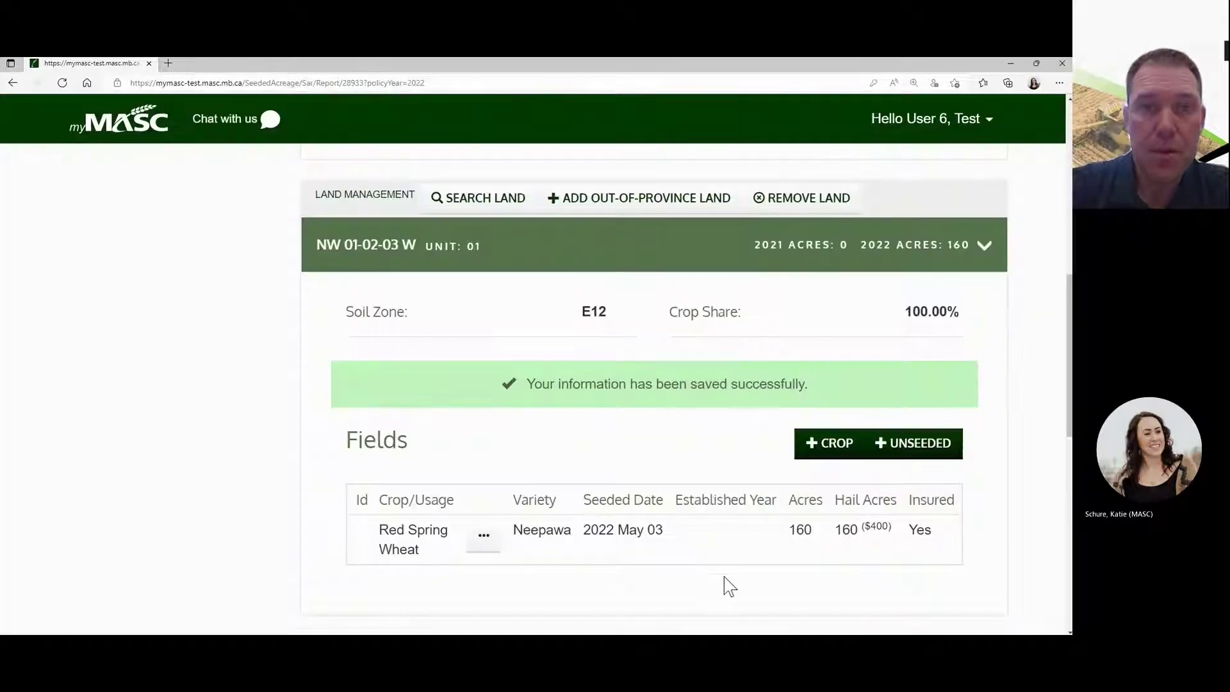
{"action": "scroll", "coordinate": [726, 586], "scroll_direction": "down", "scroll_amount": 1}
- Add a 120-acre Argentine Canola (007) field, variety 46a65 Pioneer, seeded 05/10/2022, to SE 01-02-03 W
{"action": "scroll", "coordinate": [730, 573], "scroll_direction": "down", "scroll_amount": 4}
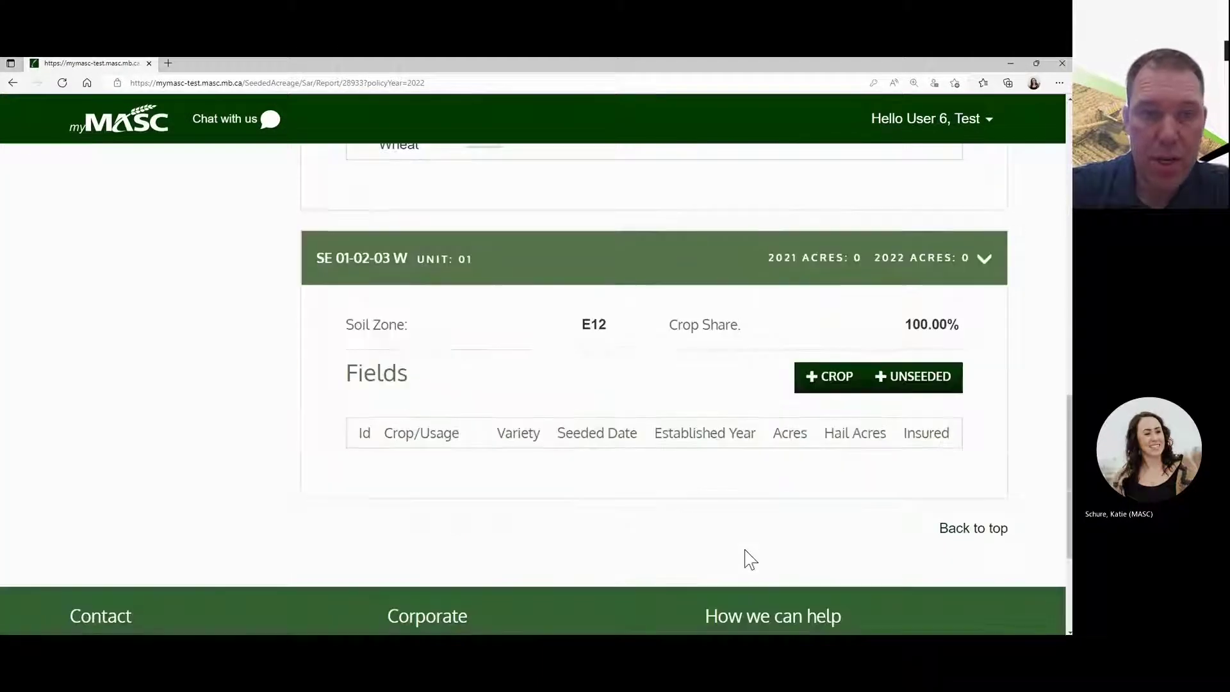
{"action": "left_click", "coordinate": [824, 381]}
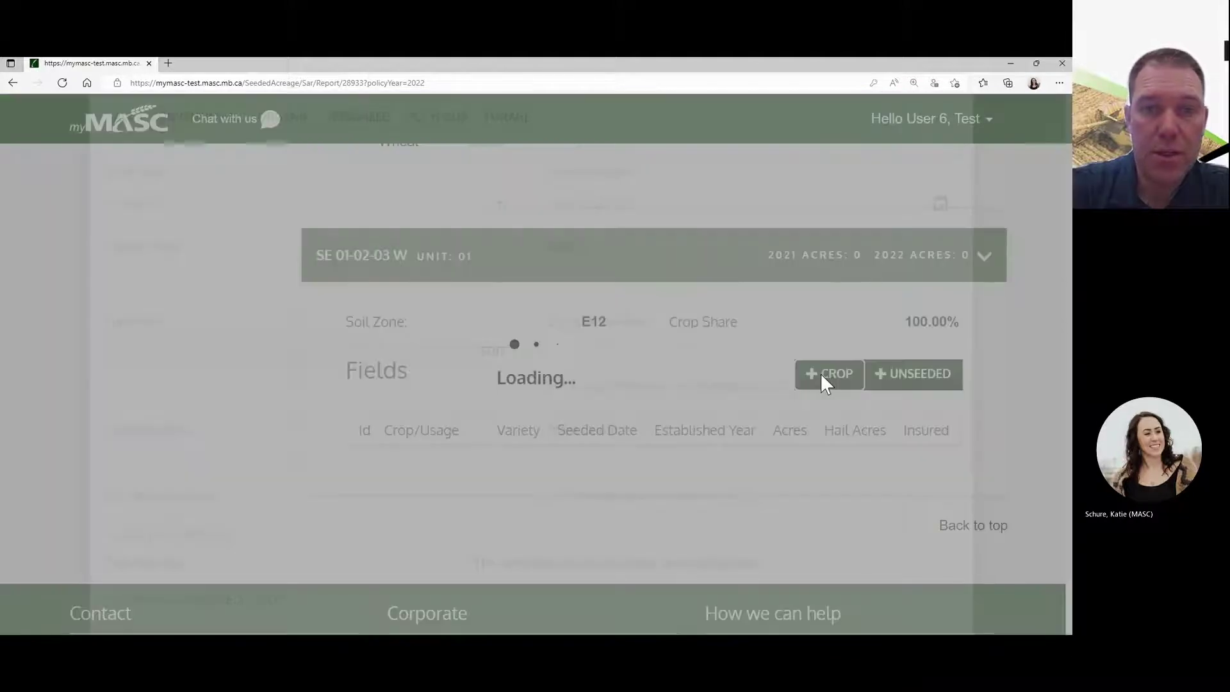
{"action": "type", "text": "canola"}
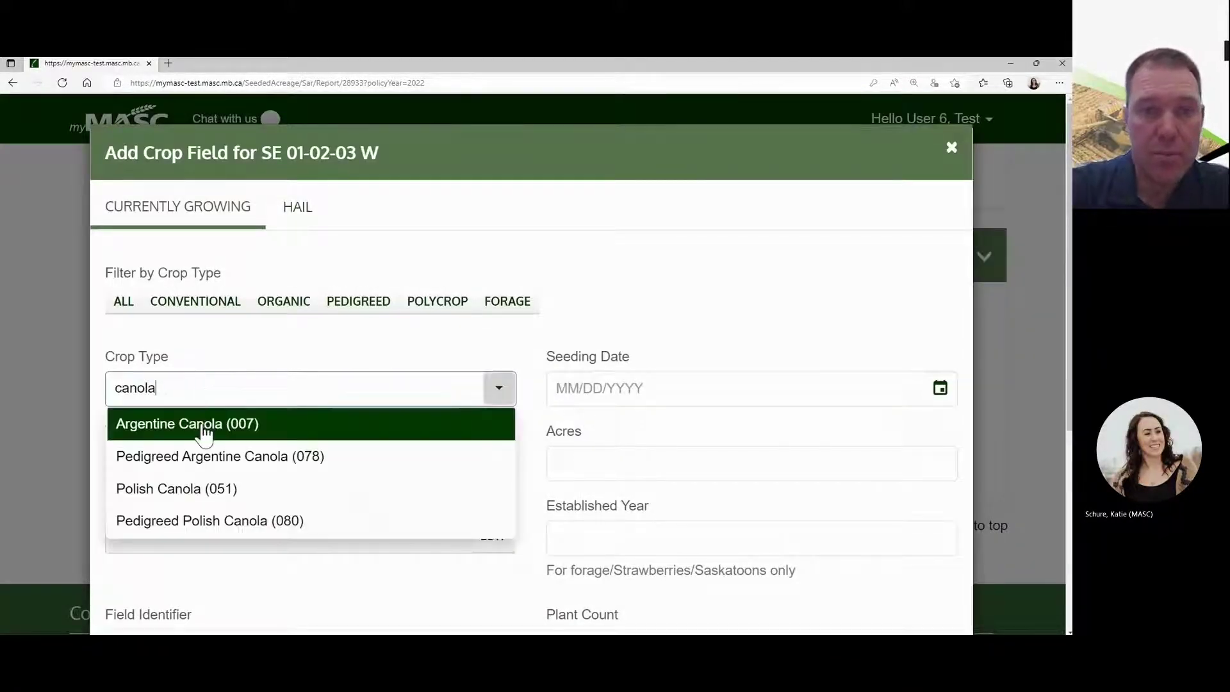
{"action": "left_click", "coordinate": [201, 428]}
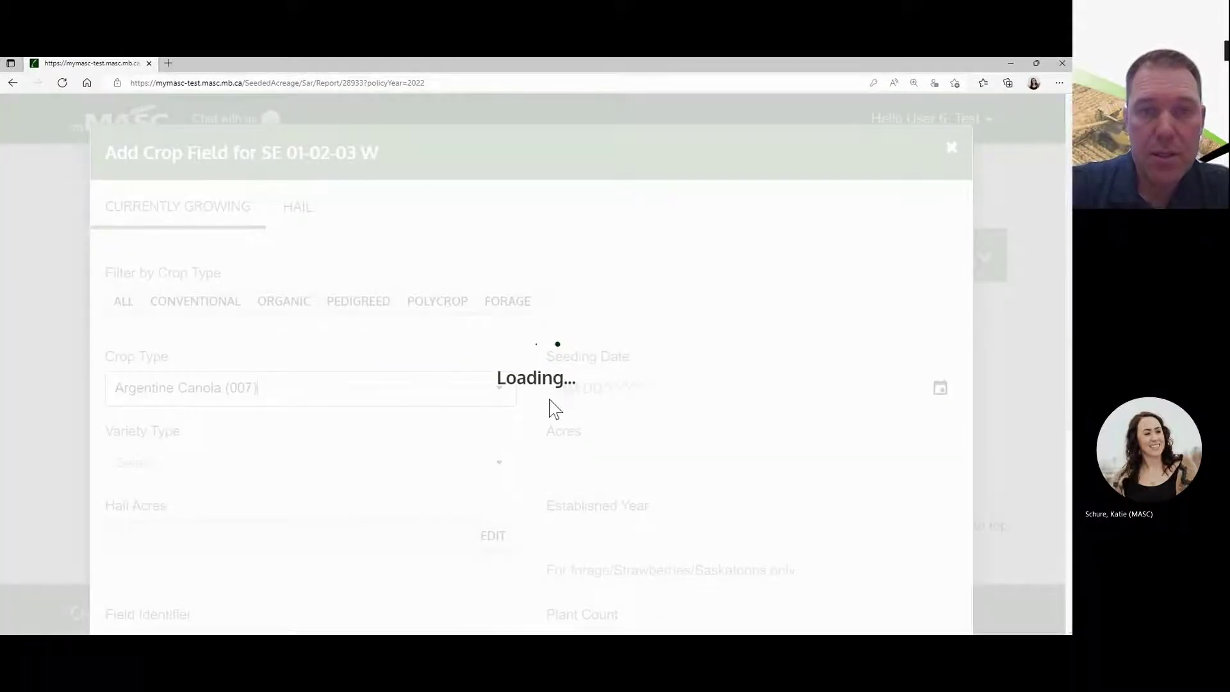
{"action": "left_click", "coordinate": [573, 389]}
{"action": "type", "text": "0"}
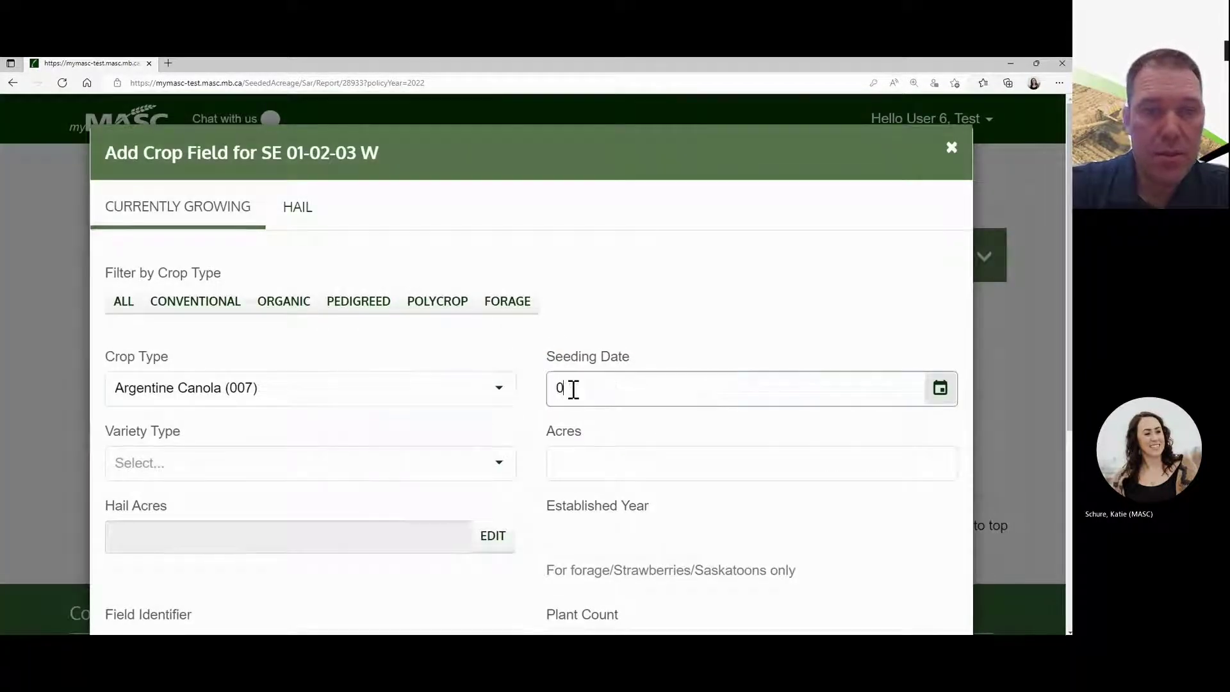
{"action": "type", "text": "5/10/2022"}
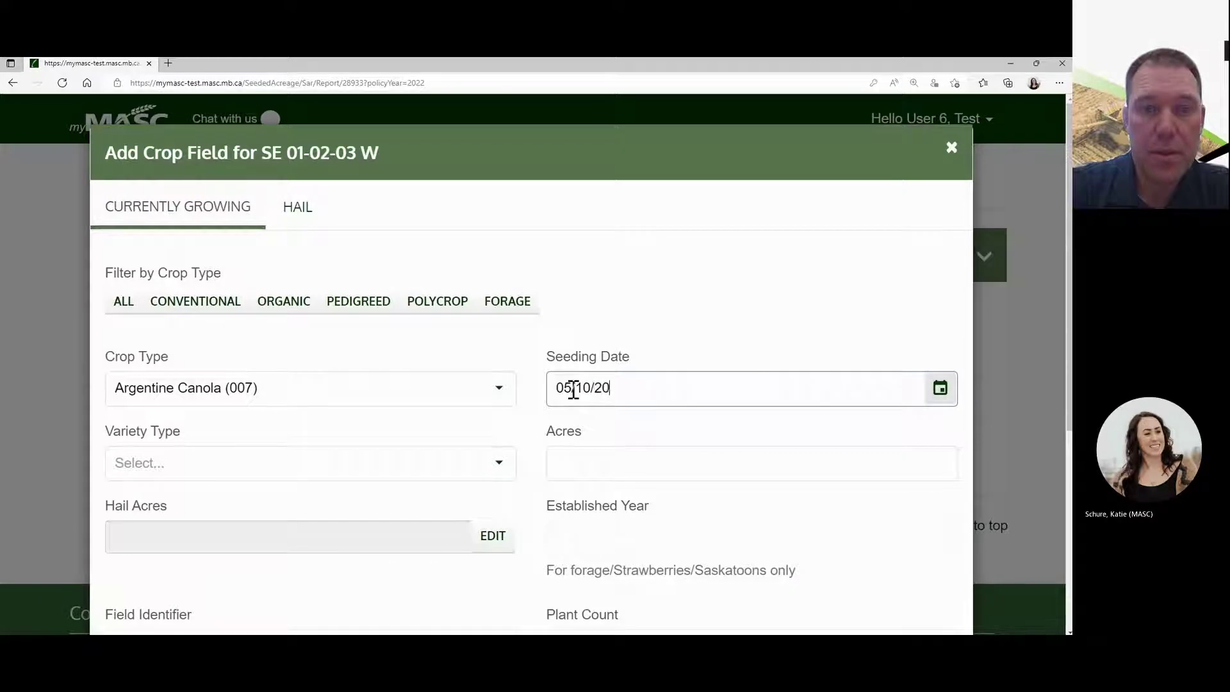
{"action": "left_click", "coordinate": [354, 458]}
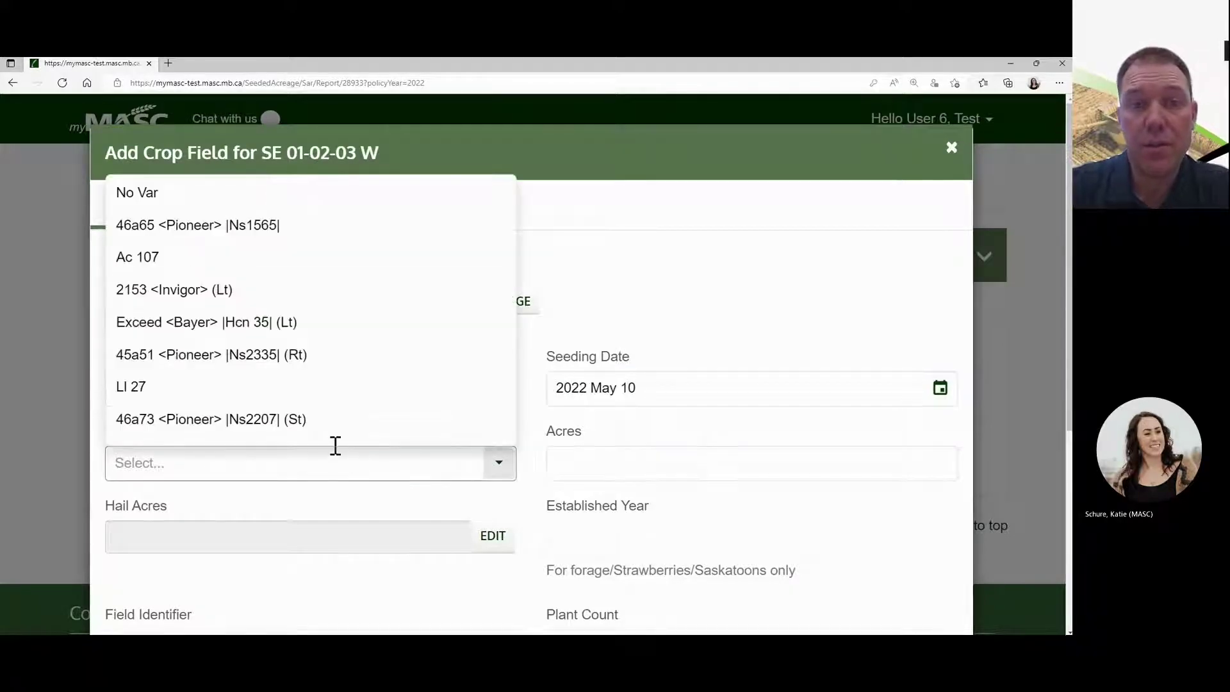
{"action": "left_click", "coordinate": [346, 223]}
{"action": "left_click", "coordinate": [564, 462]}
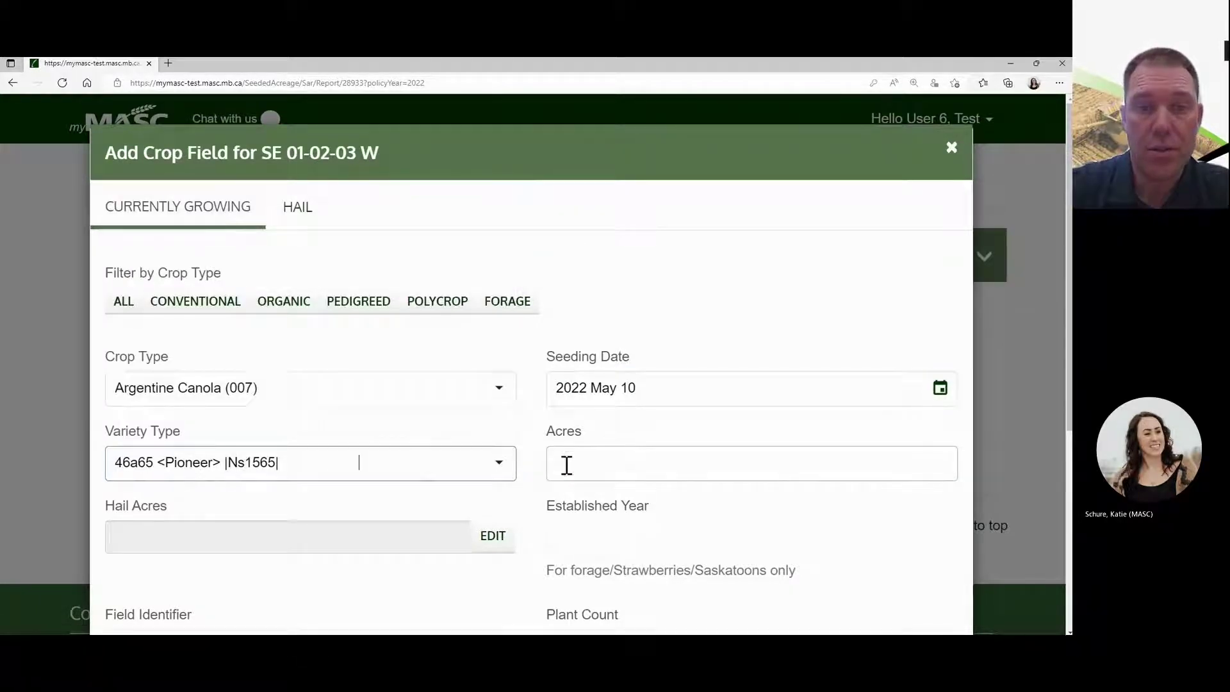
{"action": "type", "text": "120"}
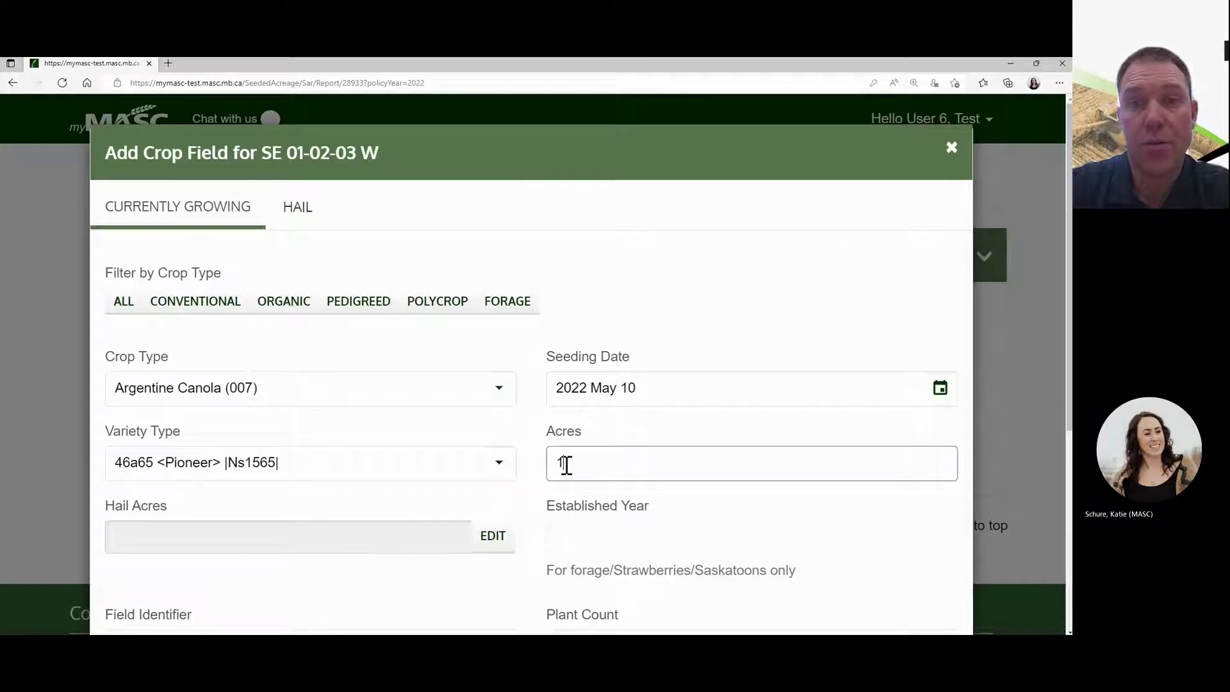
{"action": "left_click", "coordinate": [597, 495]}
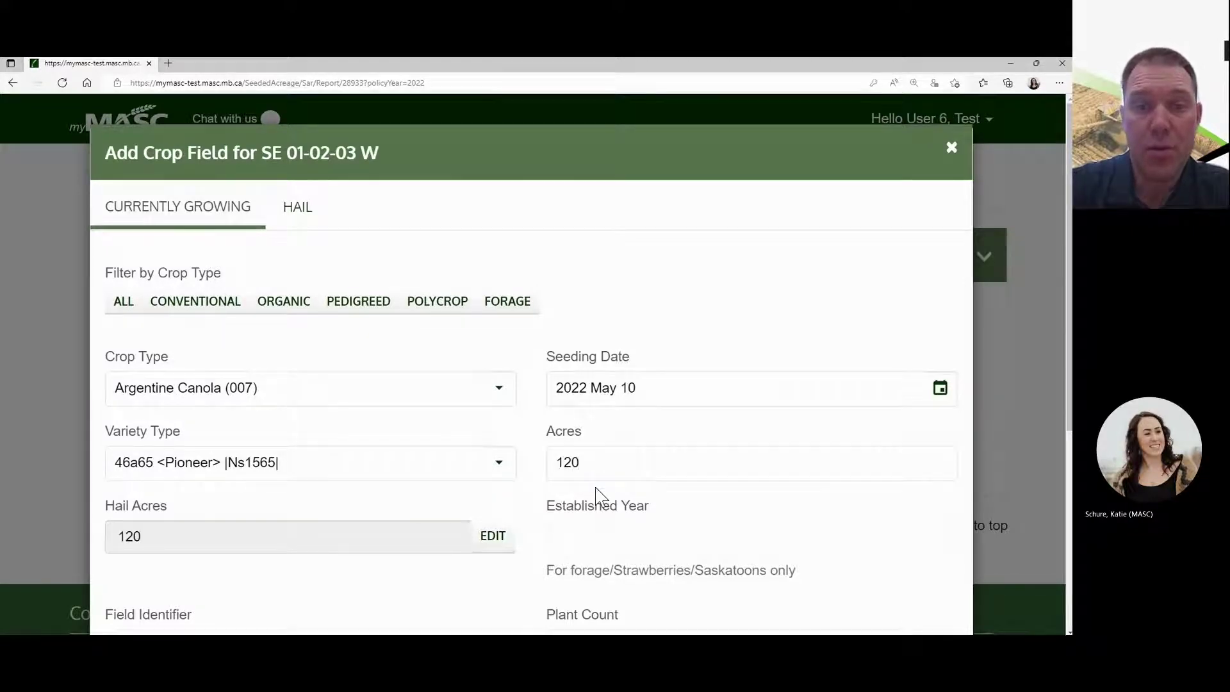
{"action": "scroll", "coordinate": [599, 496], "scroll_direction": "down", "scroll_amount": 5}
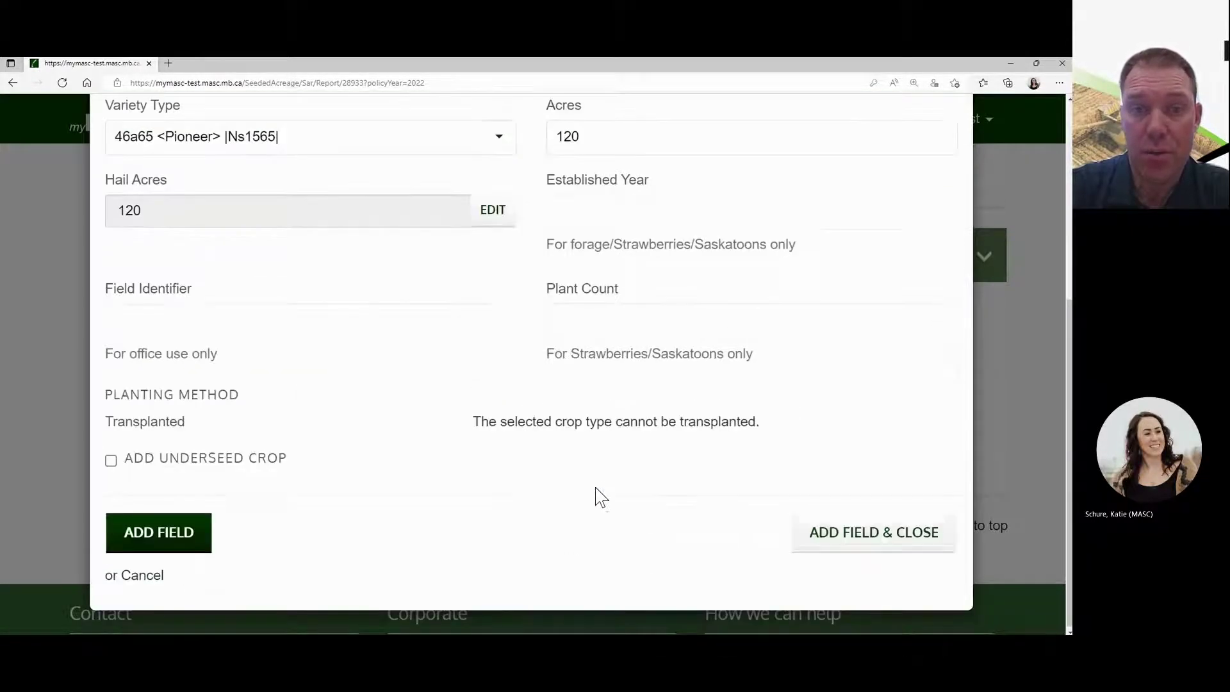
{"action": "left_click", "coordinate": [884, 545]}
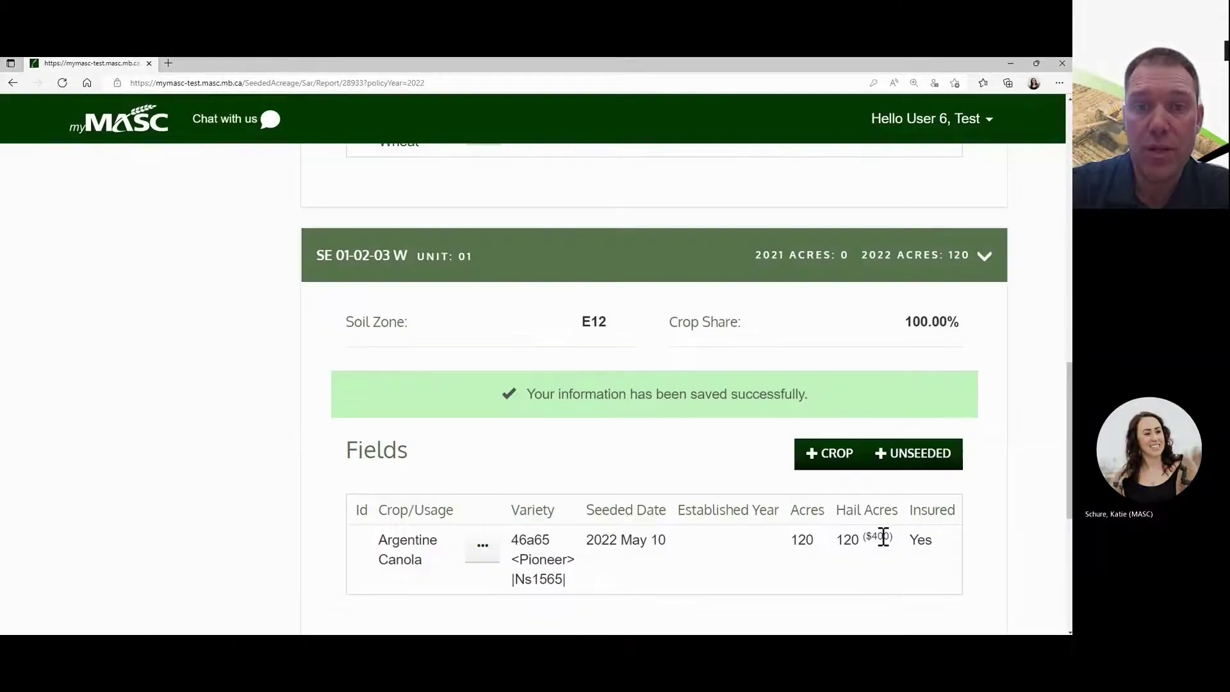
{"action": "scroll", "coordinate": [882, 537], "scroll_direction": "down", "scroll_amount": 1}
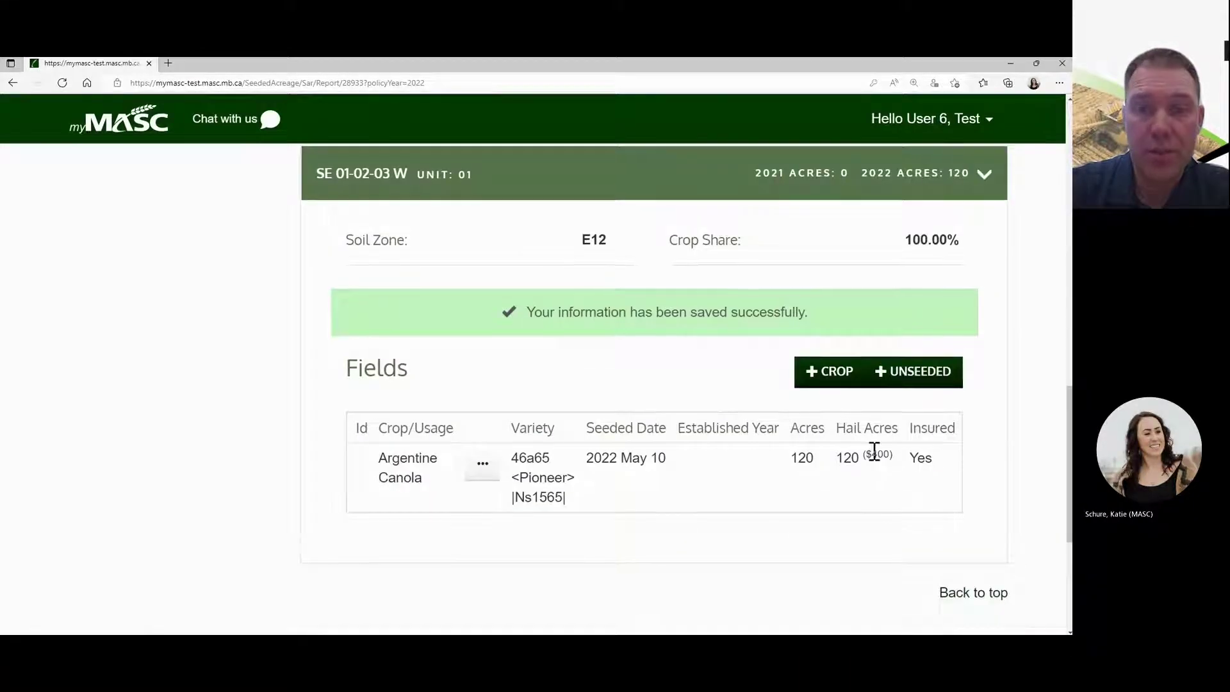
{"action": "left_click", "coordinate": [826, 378]}
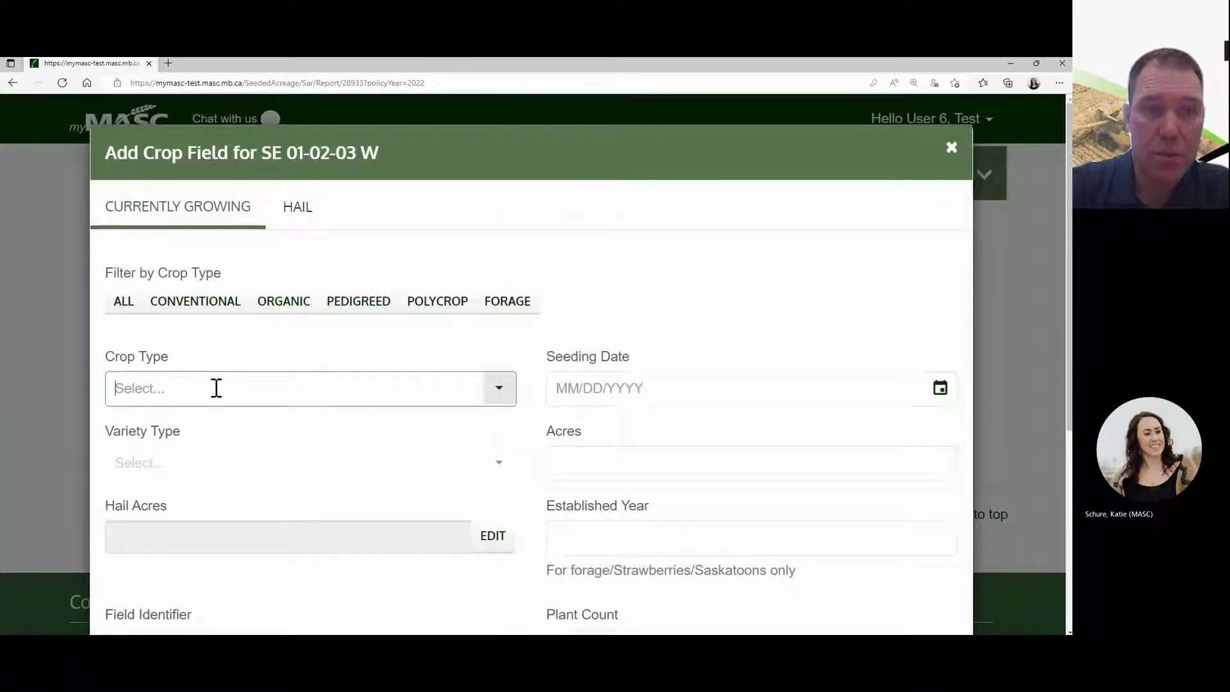
- Save a 40-acre Neepawa Red Spring Wheat (001) field on SE 01-02-03 W, seeded 2022 May 03
{"action": "type", "text": "red sp"}
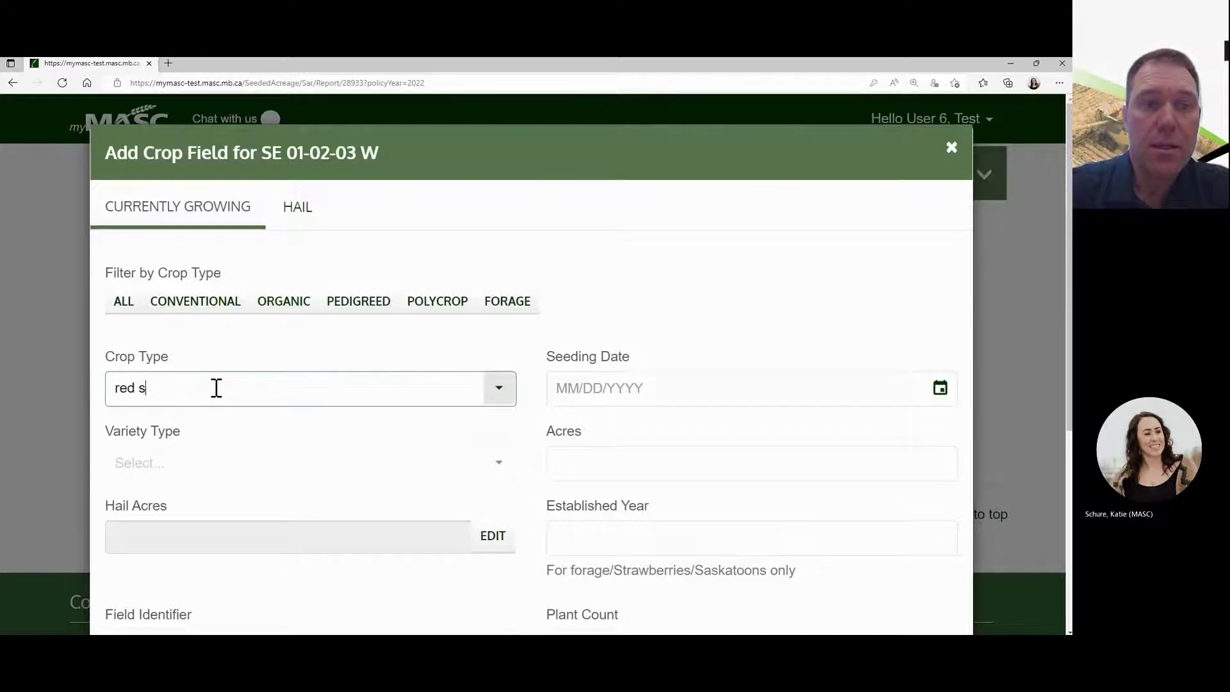
{"action": "left_click", "coordinate": [218, 424]}
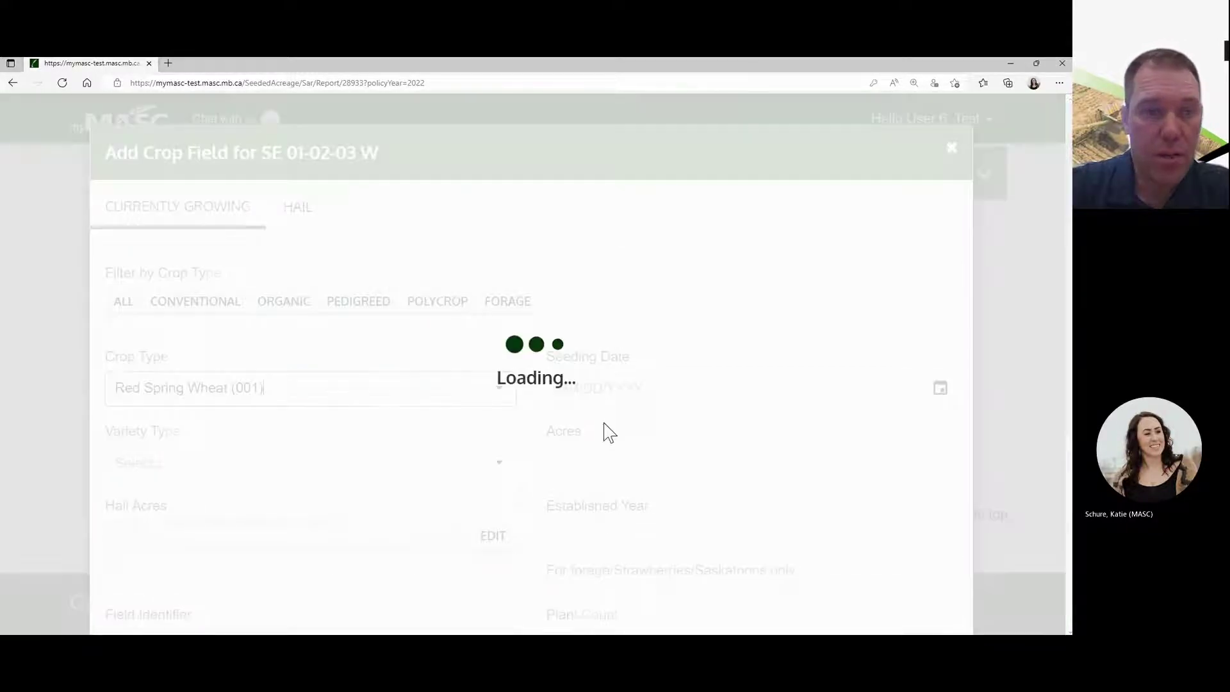
{"action": "left_click", "coordinate": [584, 393]}
{"action": "type", "text": "05/"}
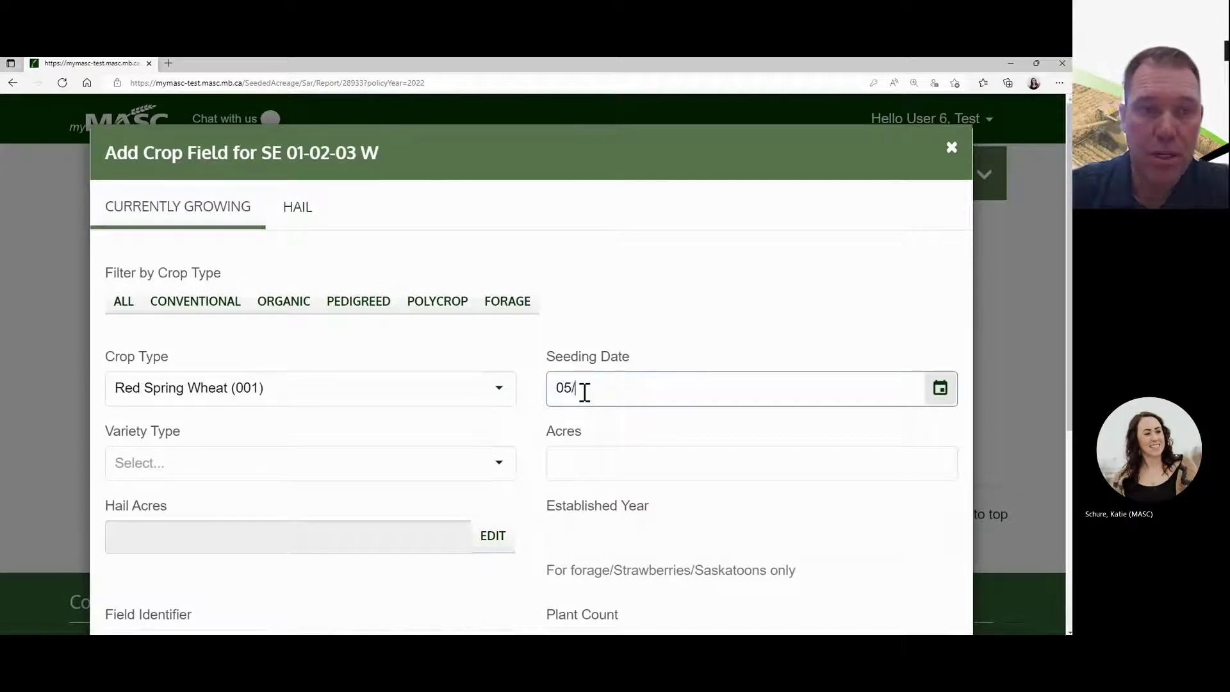
{"action": "type", "text": "06/2022"}
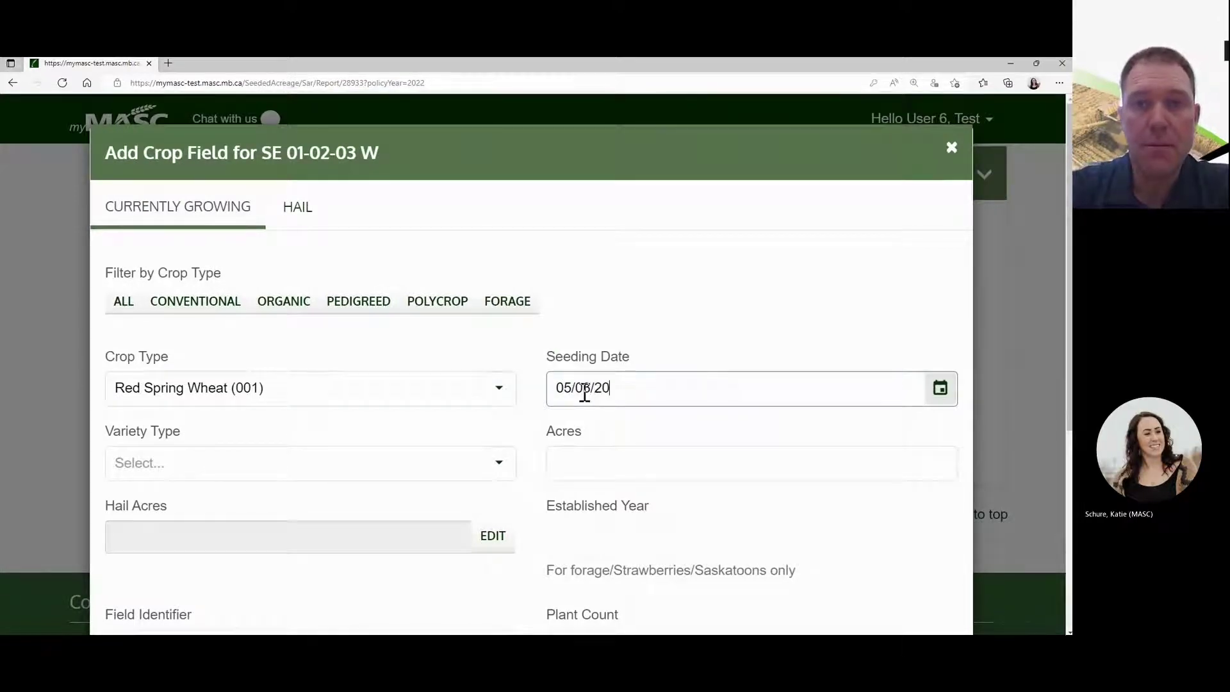
{"action": "left_click", "coordinate": [338, 466]}
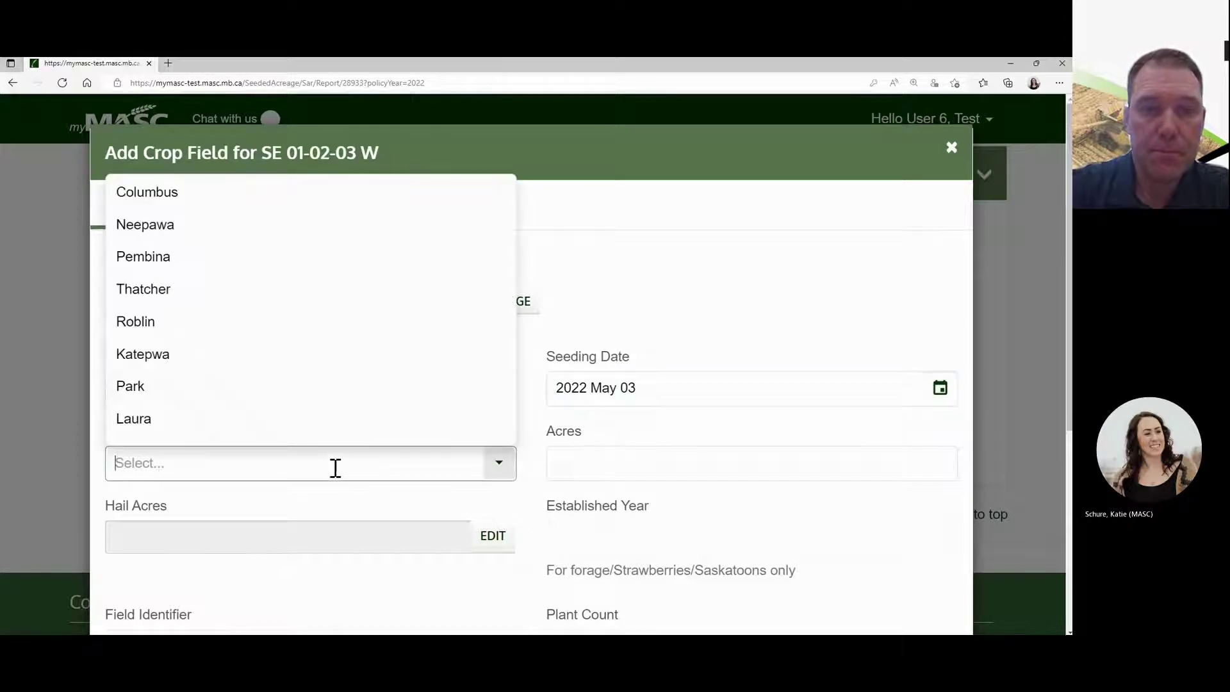
{"action": "left_click", "coordinate": [163, 236]}
{"action": "left_click", "coordinate": [562, 467]}
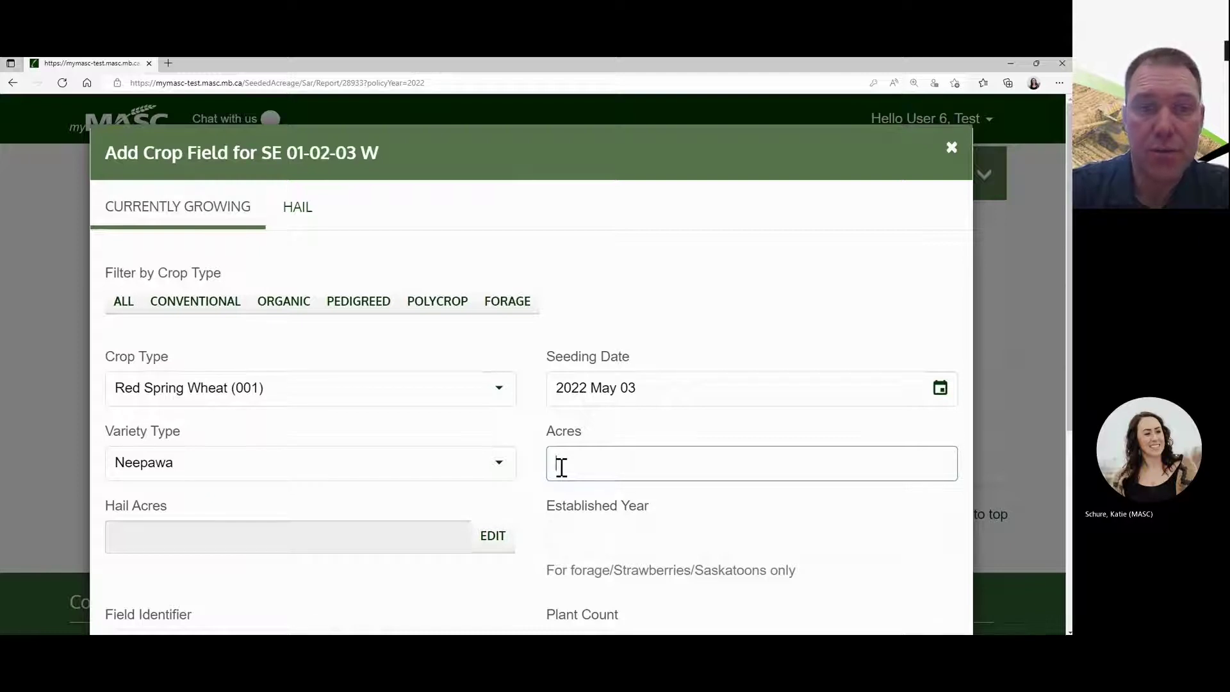
{"action": "type", "text": "20"}
{"action": "left_click", "coordinate": [531, 505]}
{"action": "scroll", "coordinate": [531, 505], "scroll_direction": "down", "scroll_amount": 3}
{"action": "scroll", "coordinate": [586, 528], "scroll_direction": "down", "scroll_amount": 3}
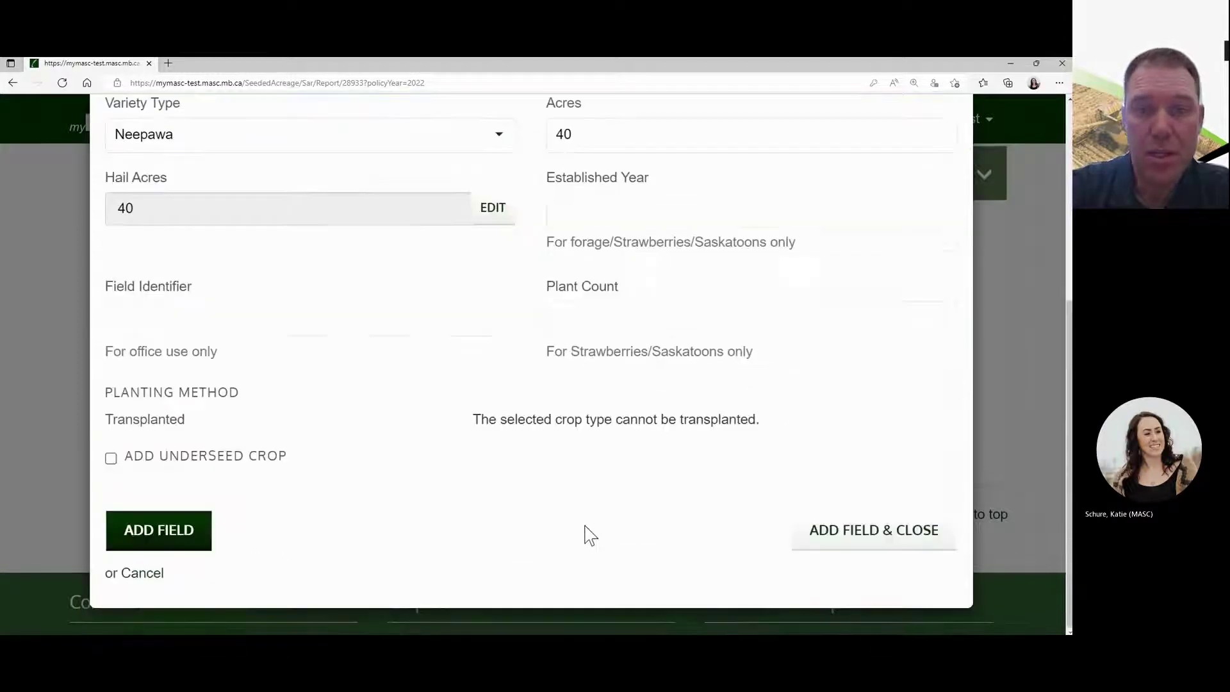
{"action": "left_click", "coordinate": [859, 538]}
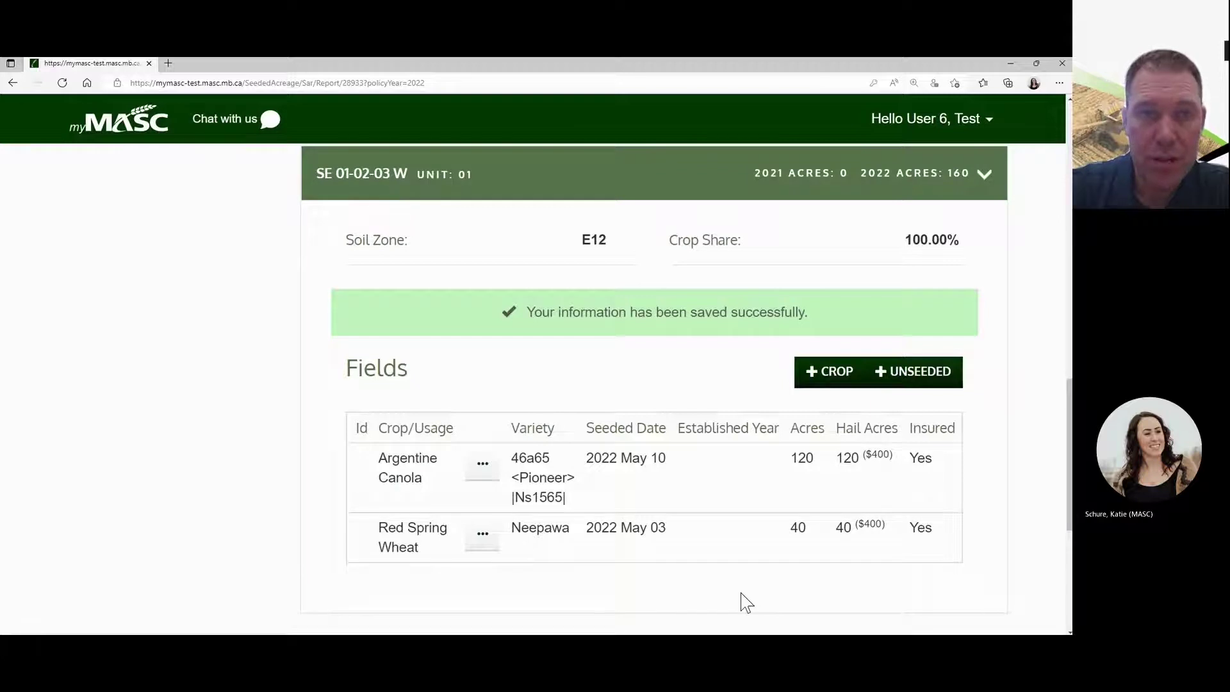
- Verify both SE 01-02-03 W fields total 160 acres, then run the errors and warnings check
{"action": "scroll", "coordinate": [746, 602], "scroll_direction": "down", "scroll_amount": 2}
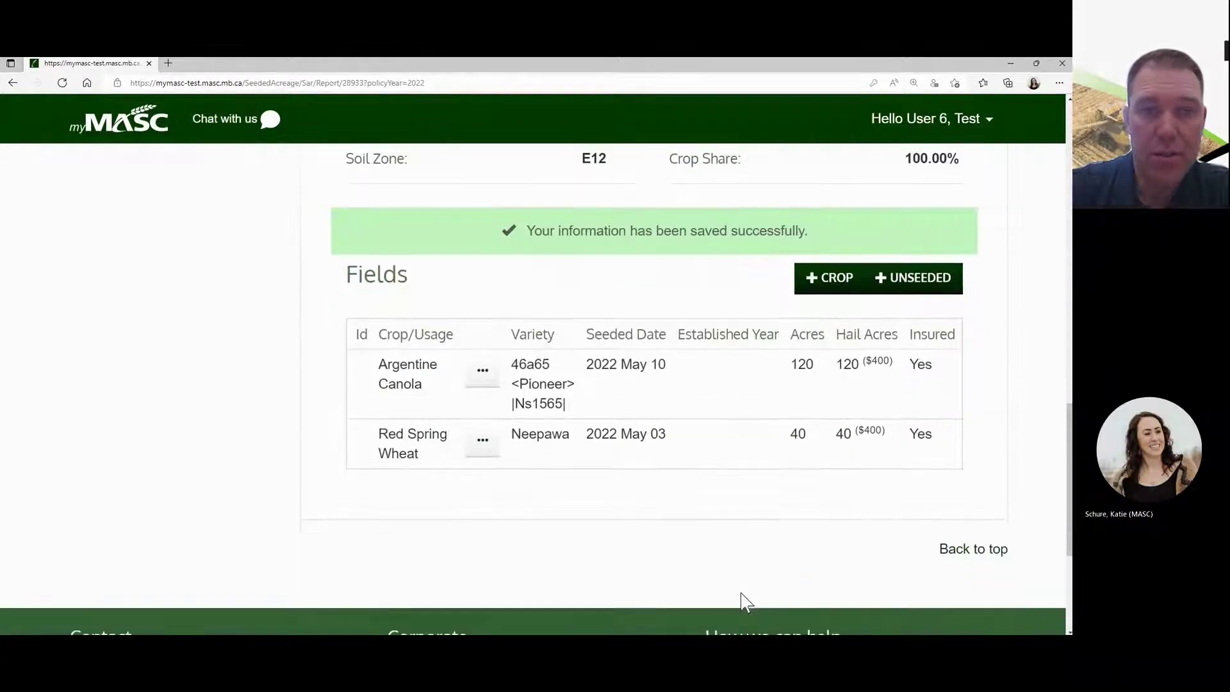
{"action": "scroll", "coordinate": [740, 543], "scroll_direction": "up", "scroll_amount": 1}
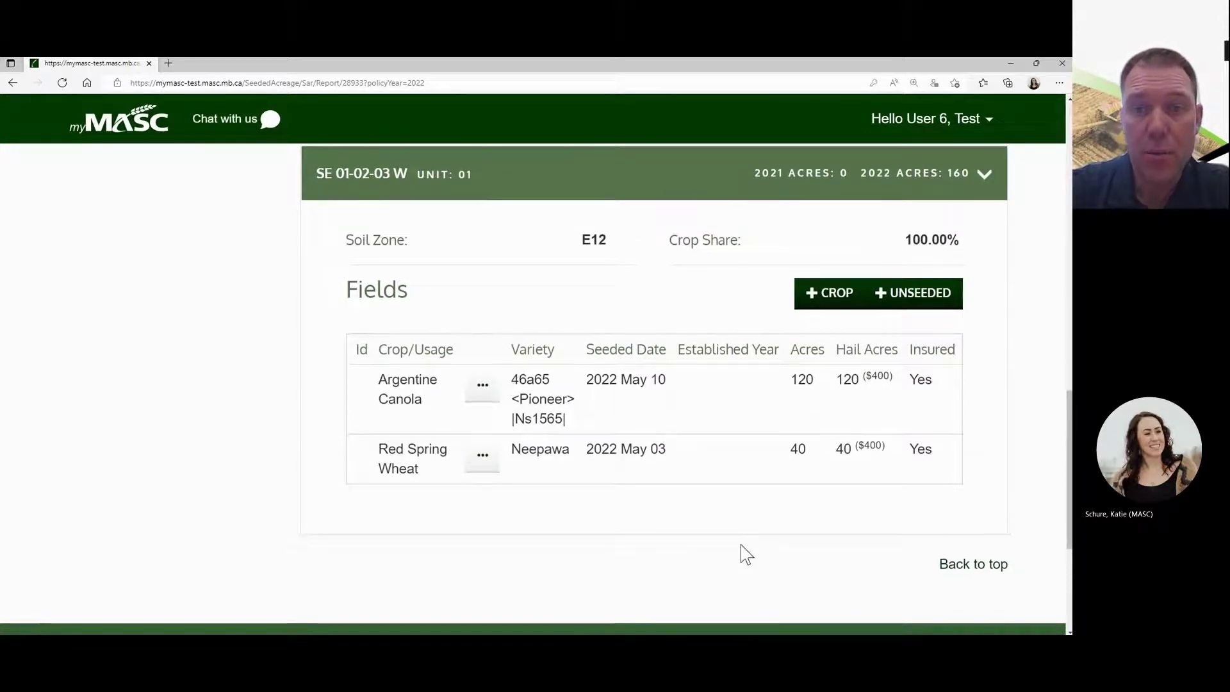
{"action": "left_click", "coordinate": [969, 566]}
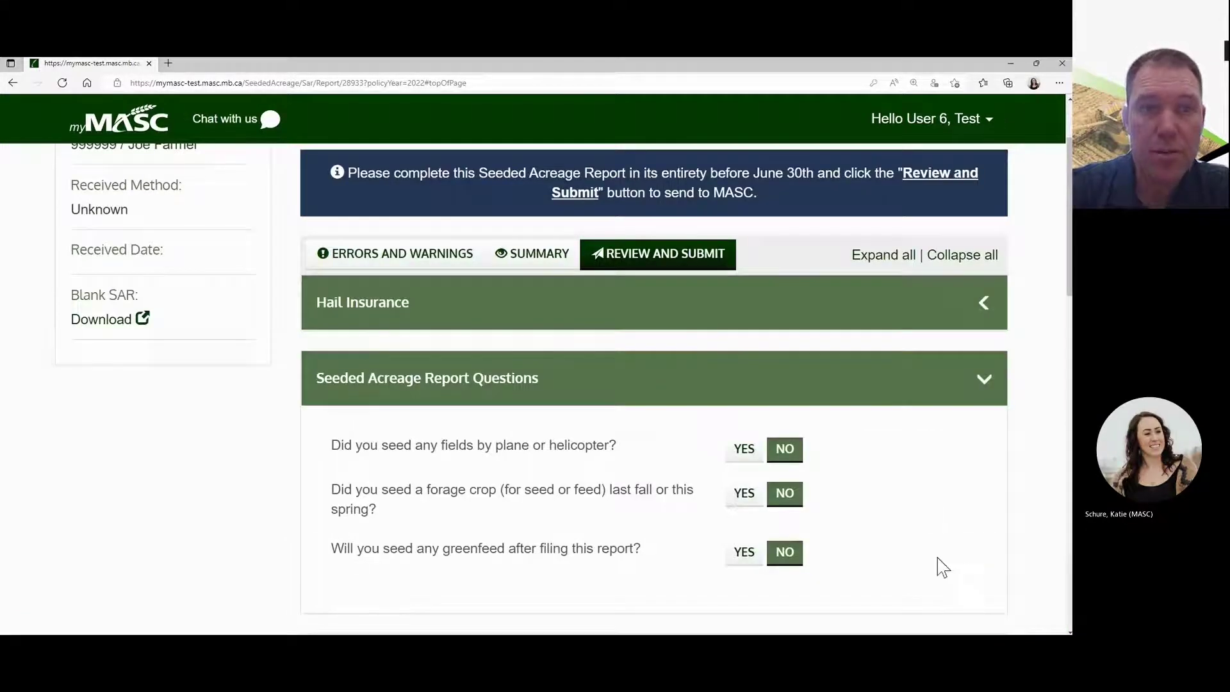
{"action": "left_click", "coordinate": [403, 263]}
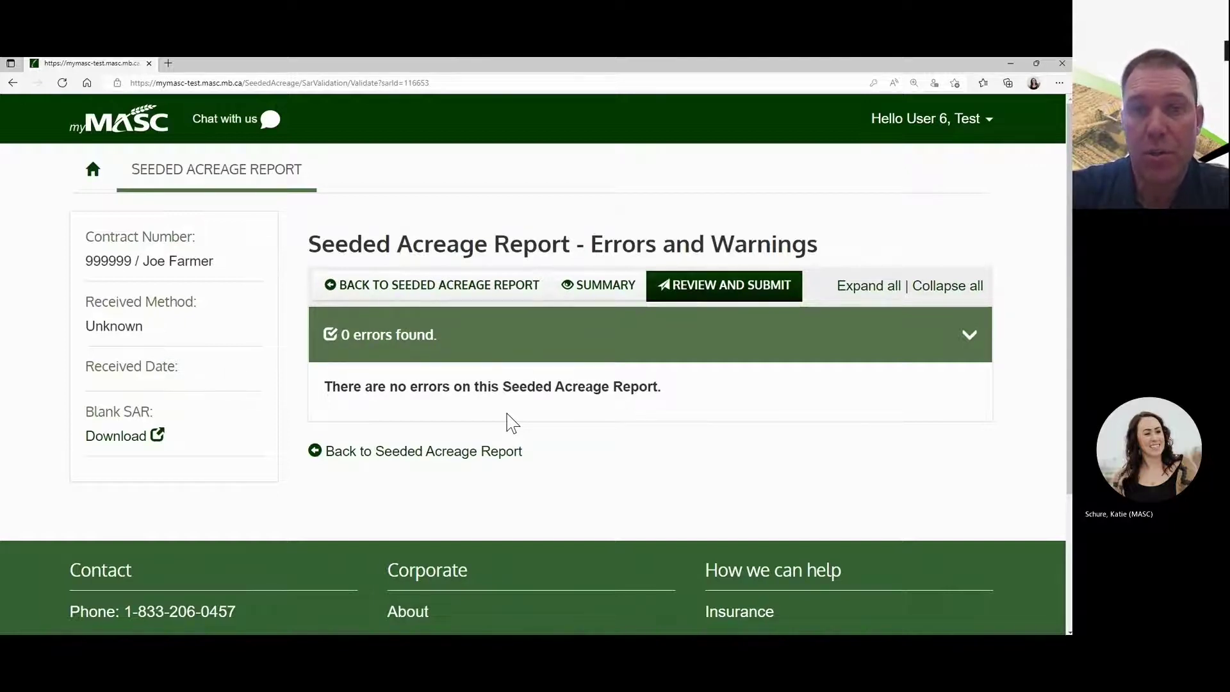
- With 0 errors found, open the report summary
{"action": "left_click", "coordinate": [593, 290]}
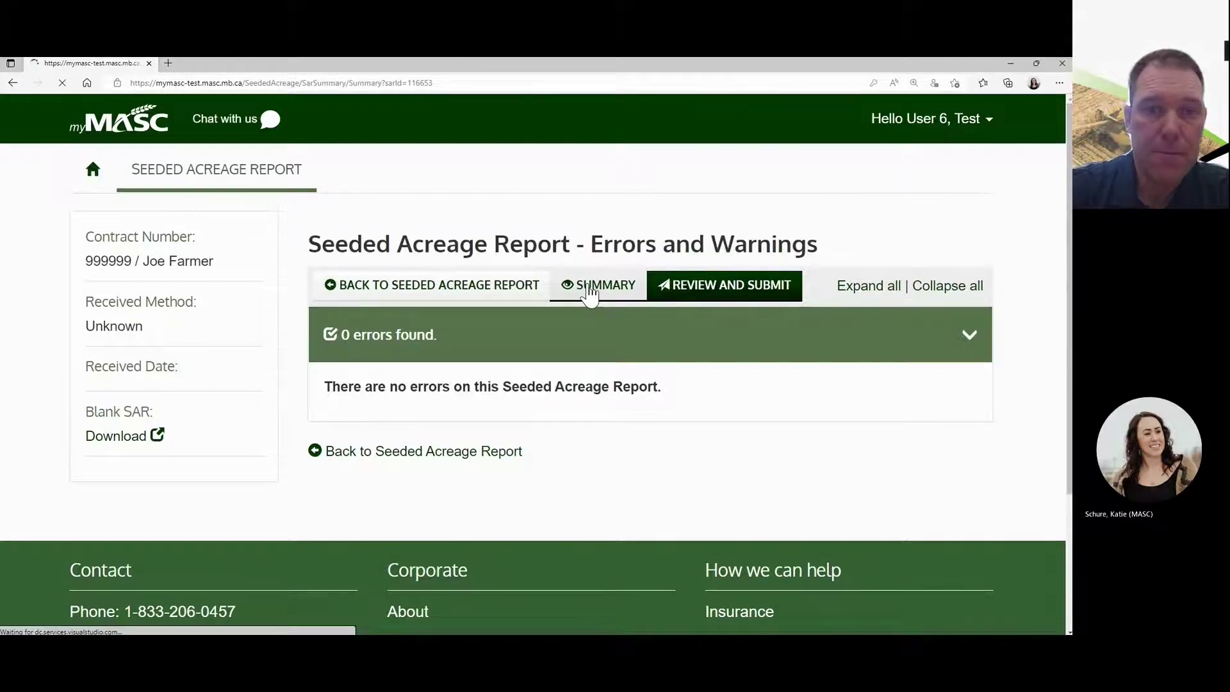
- Expand the Red Spring Wheat (200 acres) and Argentine Canola (120 acres) field breakdowns to review them
{"action": "scroll", "coordinate": [611, 422], "scroll_direction": "down", "scroll_amount": 4}
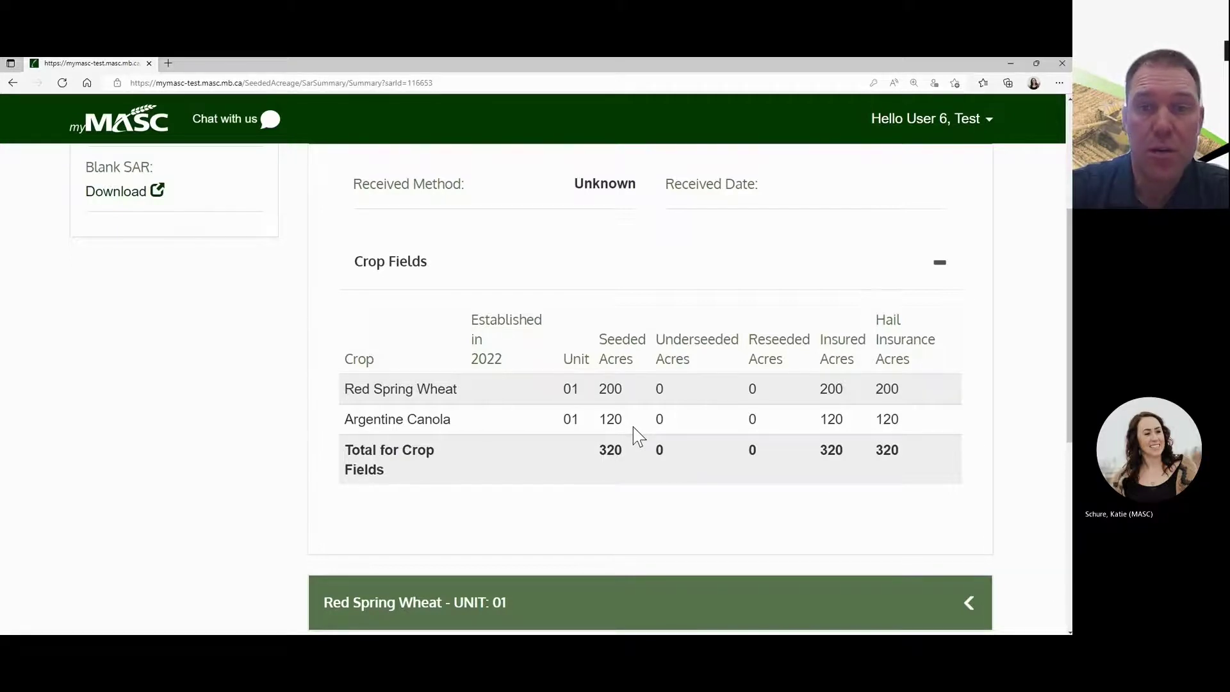
{"action": "scroll", "coordinate": [638, 436], "scroll_direction": "down", "scroll_amount": 4}
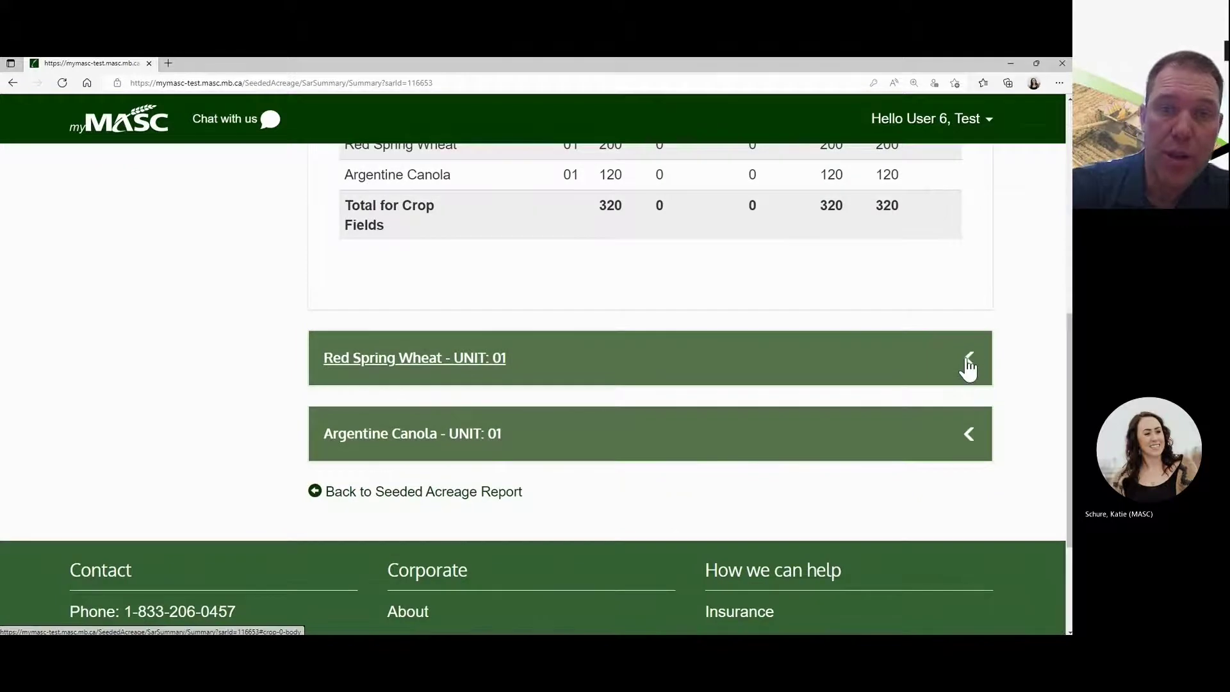
{"action": "left_click", "coordinate": [969, 364]}
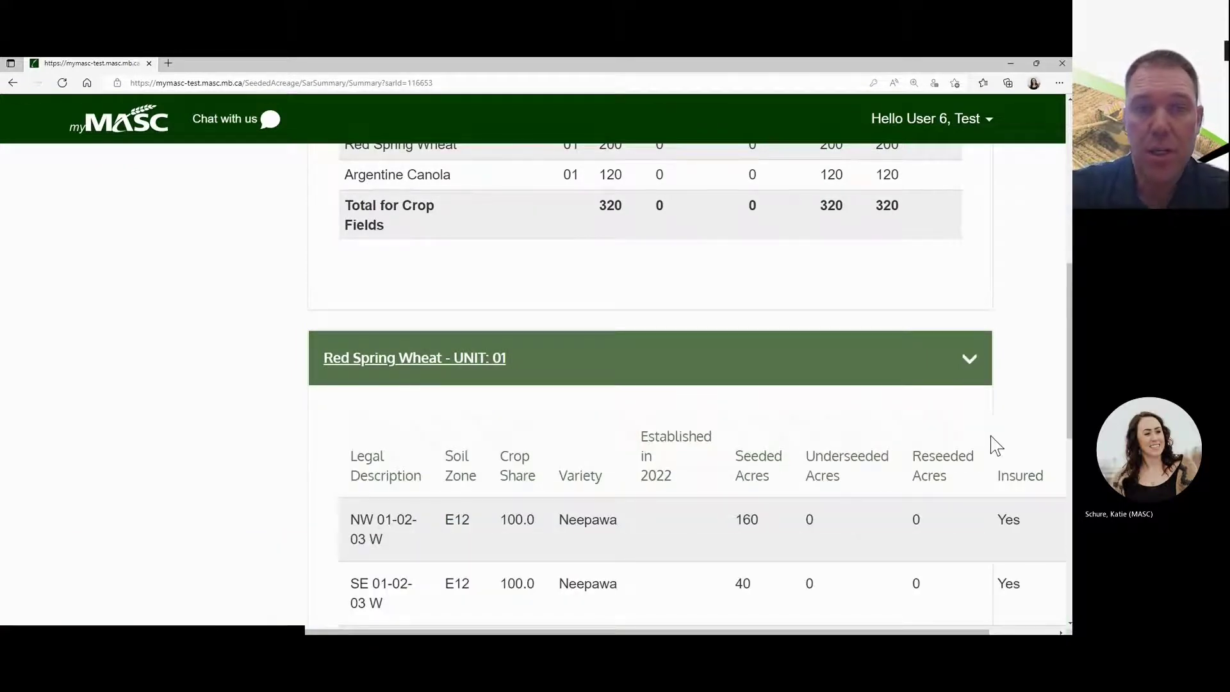
{"action": "scroll", "coordinate": [995, 445], "scroll_direction": "down", "scroll_amount": 3}
{"action": "scroll", "coordinate": [995, 445], "scroll_direction": "down", "scroll_amount": 1}
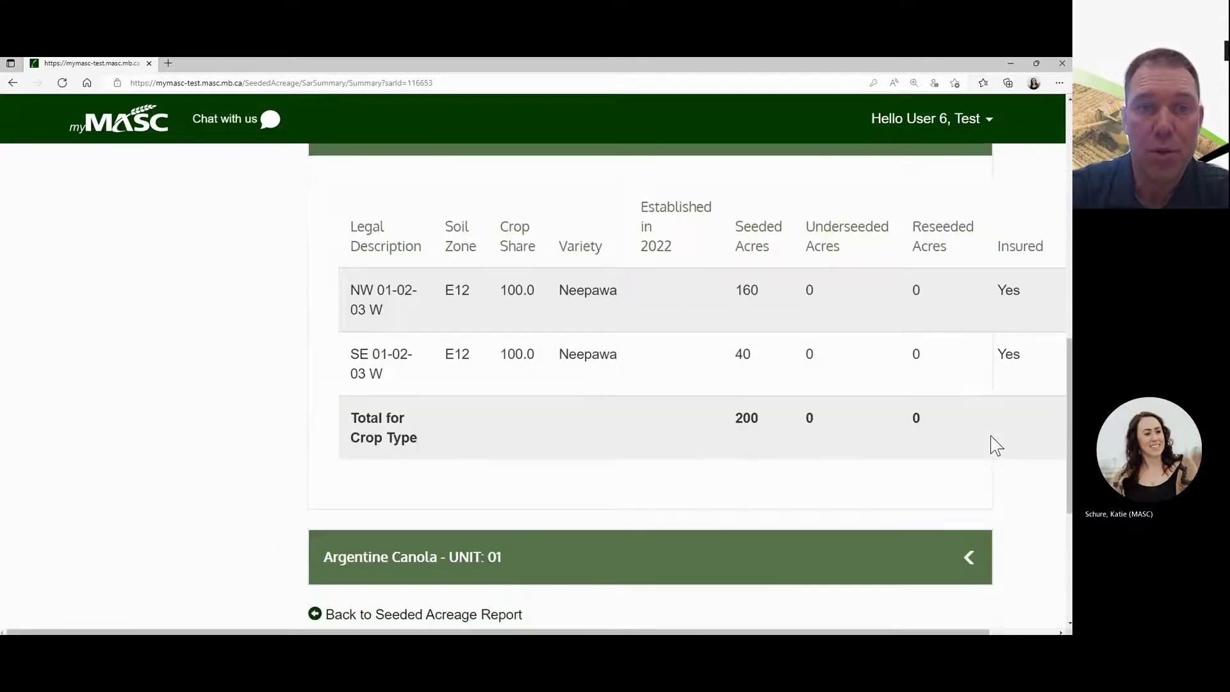
{"action": "left_click", "coordinate": [967, 556]}
{"action": "scroll", "coordinate": [967, 556], "scroll_direction": "down", "scroll_amount": 2}
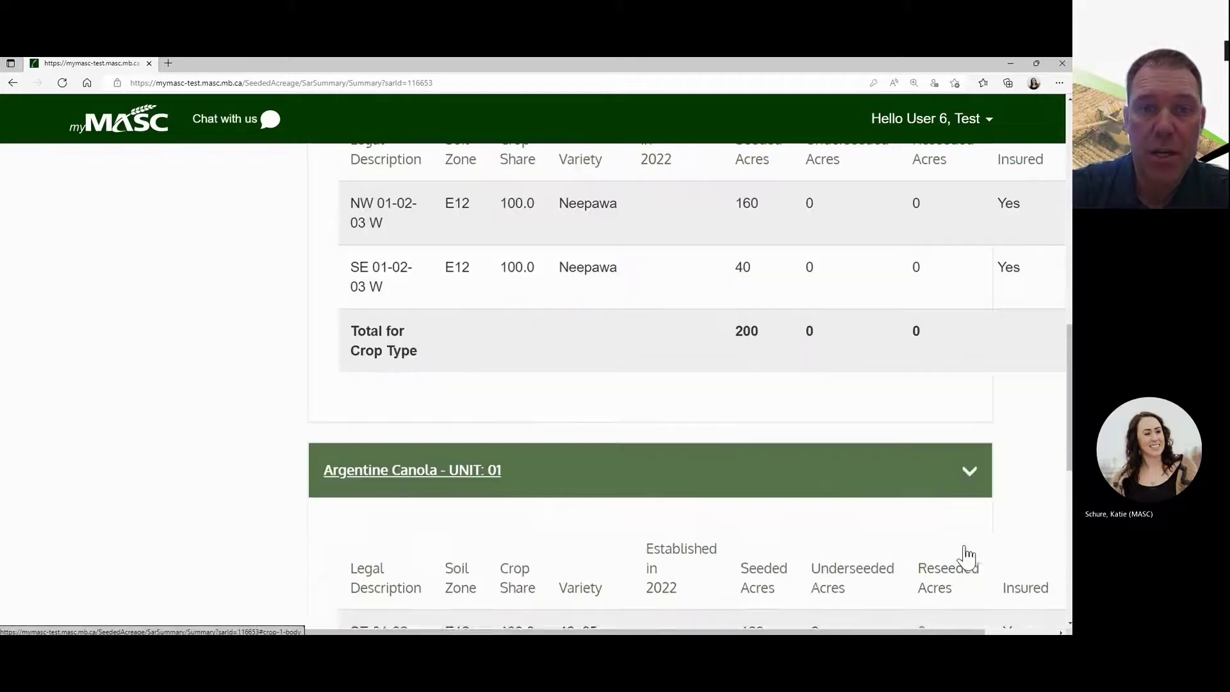
{"action": "scroll", "coordinate": [966, 556], "scroll_direction": "down", "scroll_amount": 3}
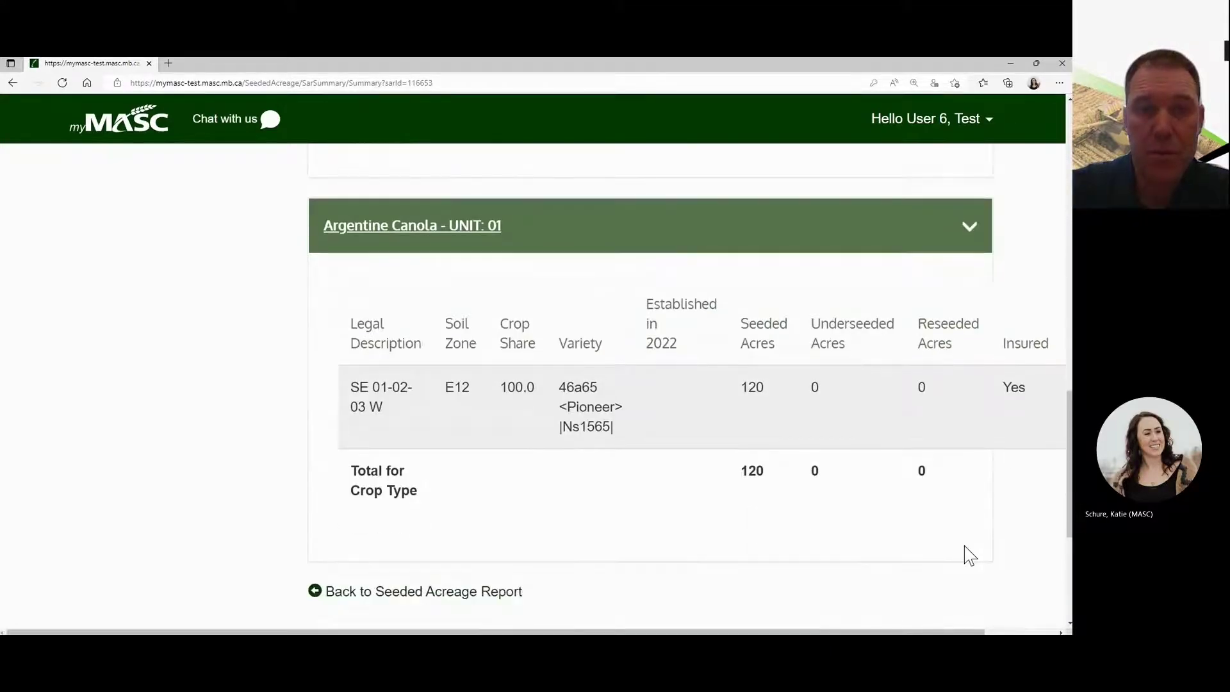
{"action": "scroll", "coordinate": [968, 555], "scroll_direction": "up", "scroll_amount": 1}
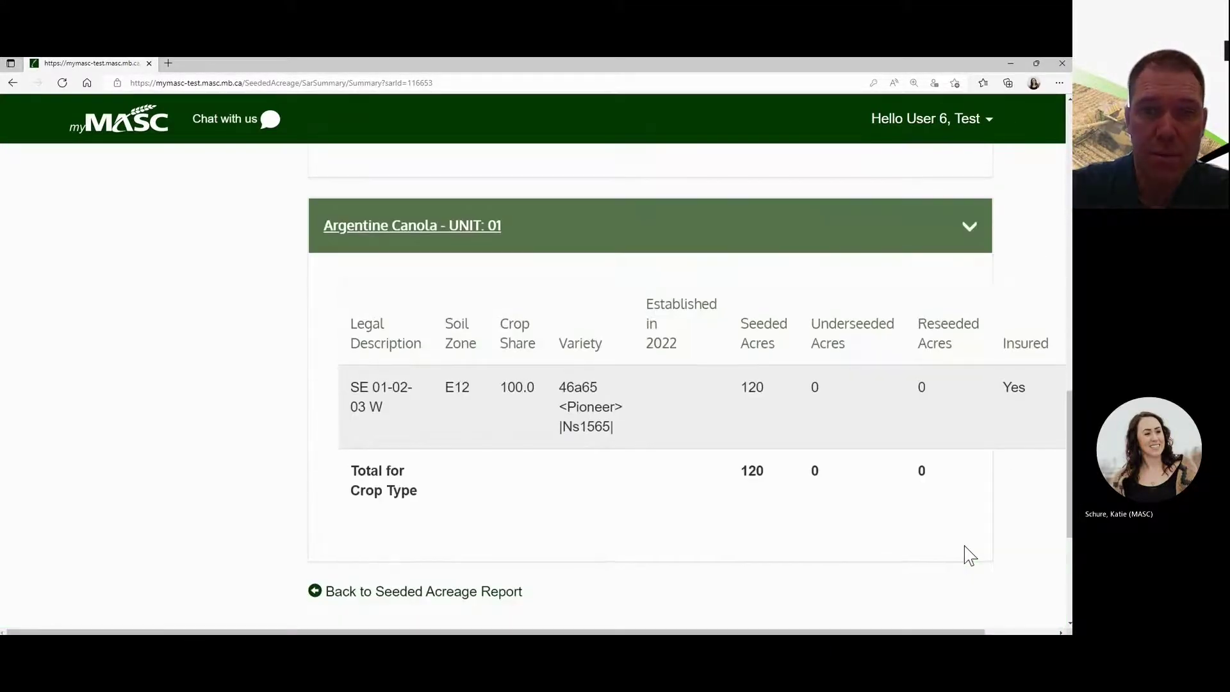
{"action": "left_click", "coordinate": [972, 247]}
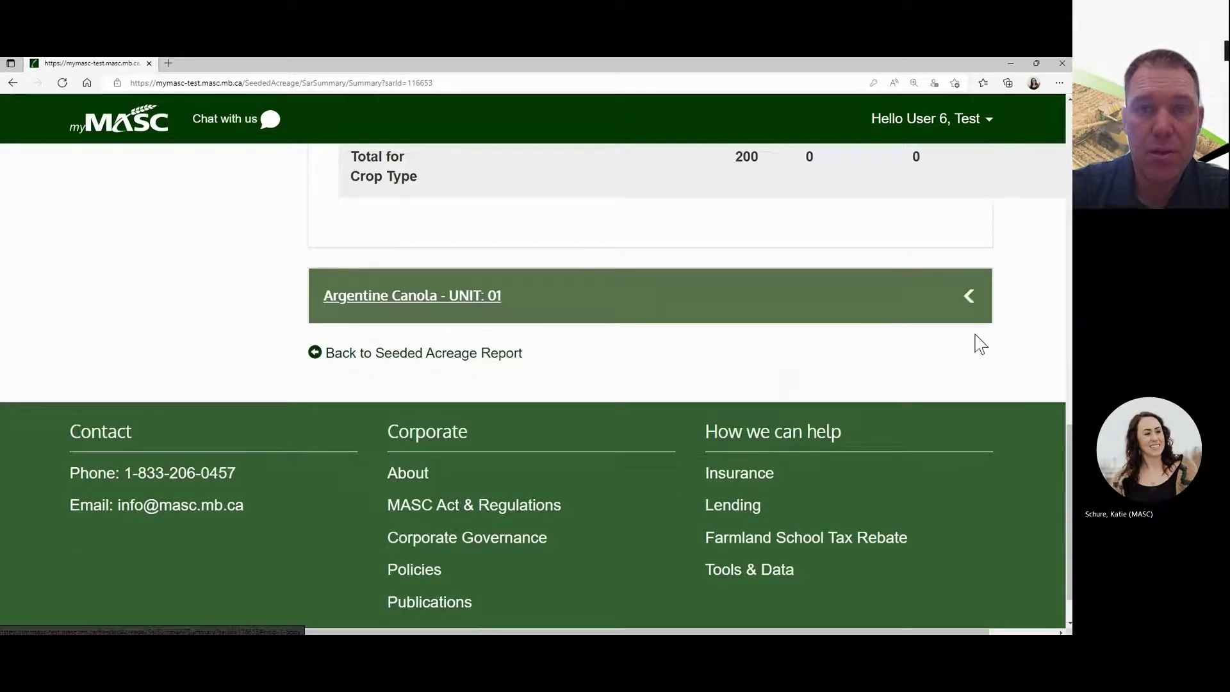
{"action": "scroll", "coordinate": [978, 343], "scroll_direction": "up", "scroll_amount": 5}
{"action": "scroll", "coordinate": [976, 349], "scroll_direction": "up", "scroll_amount": 8}
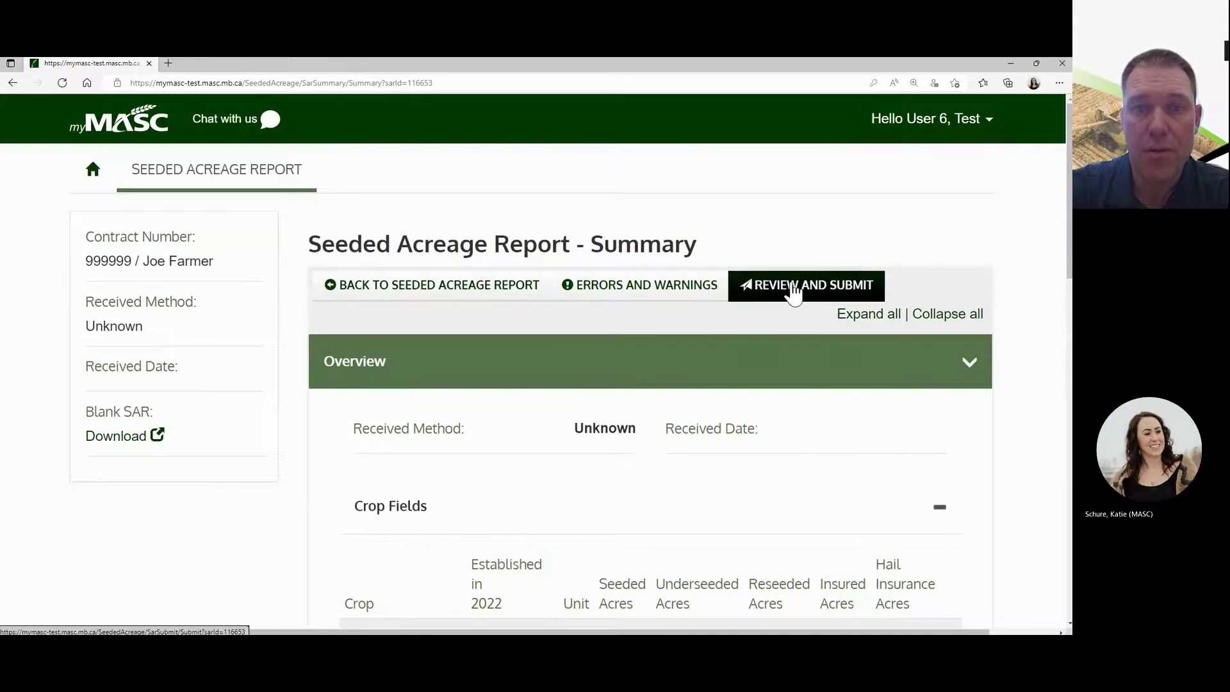
- Open Review and Submit, check the $3,040 premium owing by Jul 31, 2022, and agree to the declaration
{"action": "left_click", "coordinate": [795, 289]}
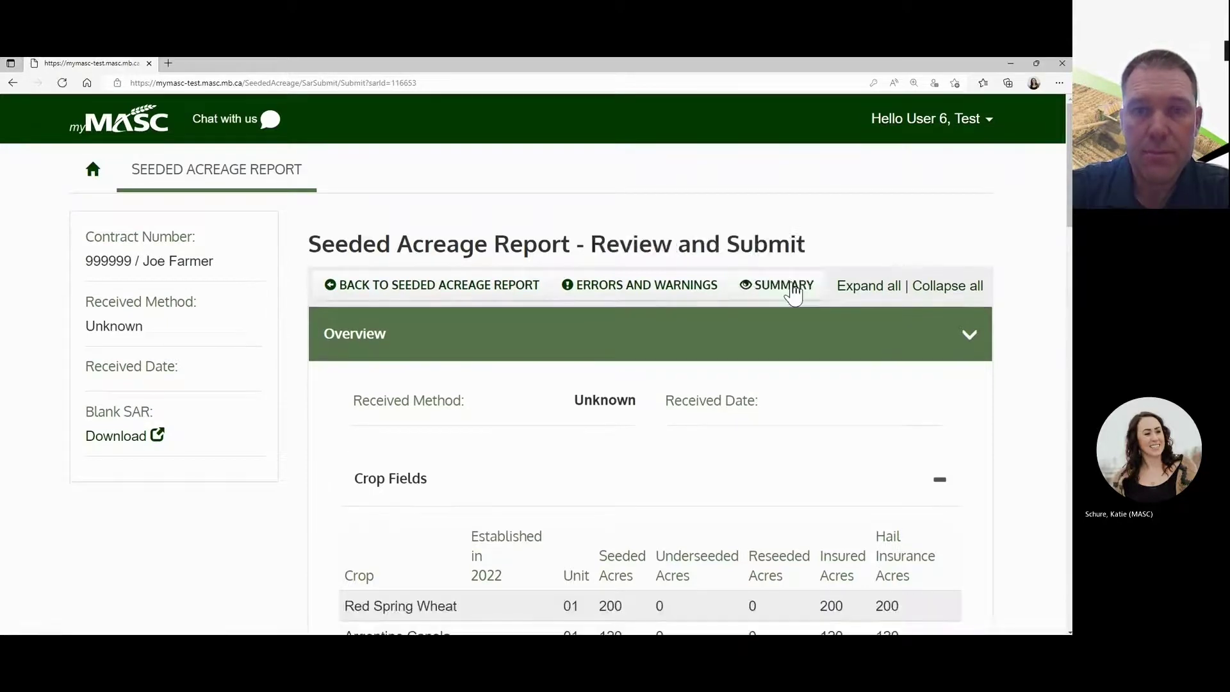
{"action": "scroll", "coordinate": [780, 410], "scroll_direction": "down", "scroll_amount": 2}
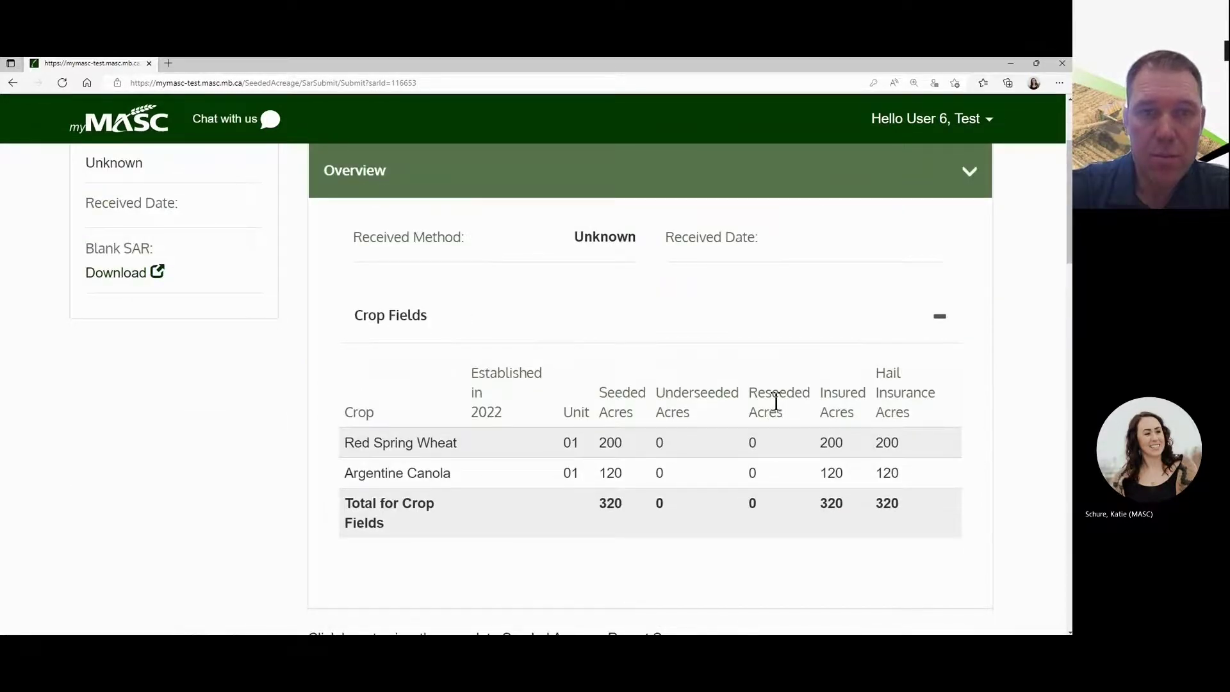
{"action": "scroll", "coordinate": [776, 403], "scroll_direction": "down", "scroll_amount": 5}
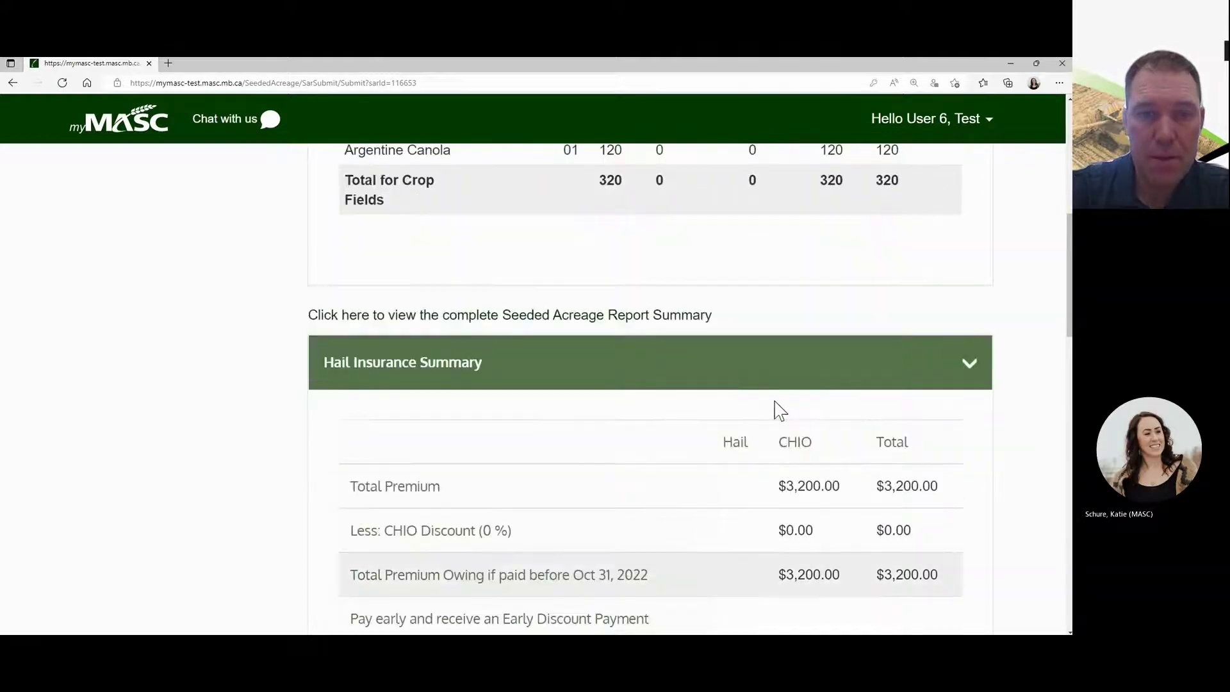
{"action": "scroll", "coordinate": [779, 410], "scroll_direction": "down", "scroll_amount": 4}
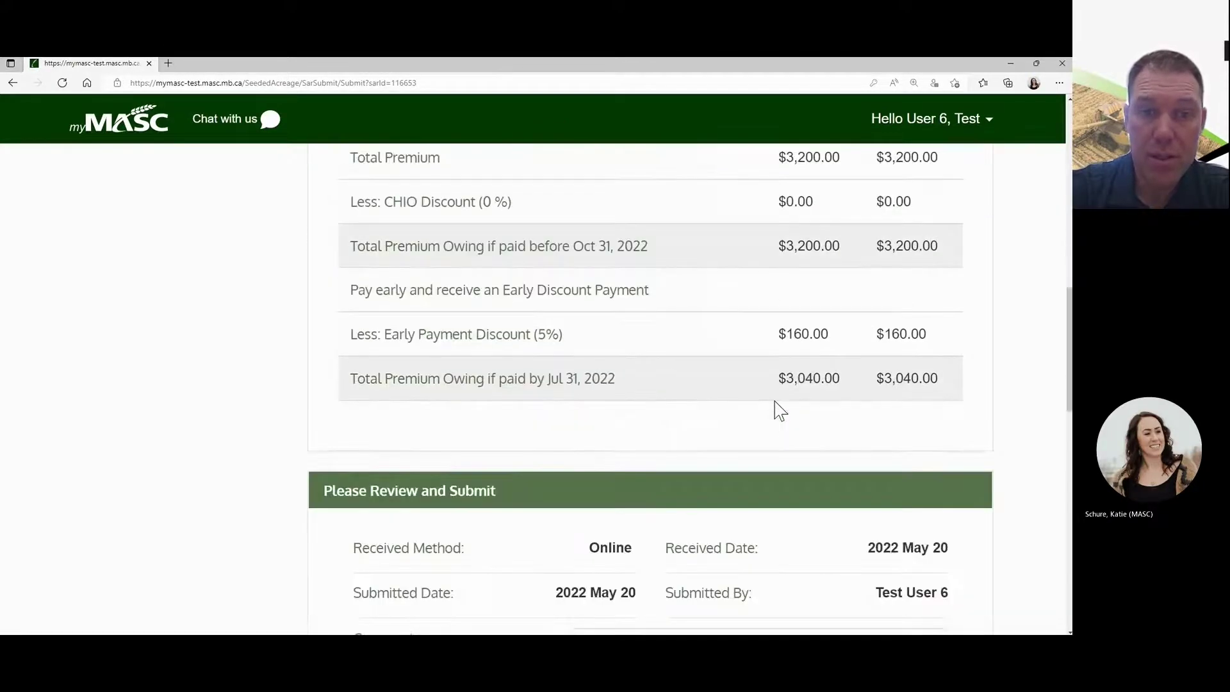
{"action": "scroll", "coordinate": [779, 410], "scroll_direction": "down", "scroll_amount": 2}
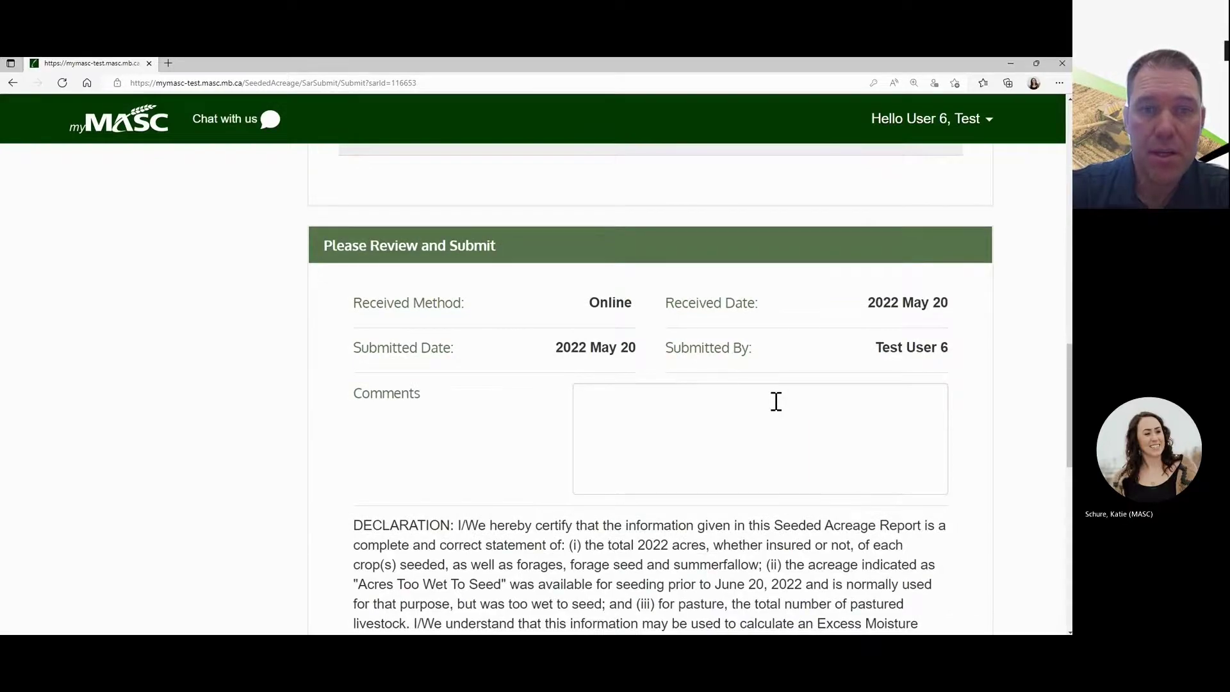
{"action": "scroll", "coordinate": [776, 402], "scroll_direction": "down", "scroll_amount": 1}
{"action": "scroll", "coordinate": [776, 401], "scroll_direction": "down", "scroll_amount": 1}
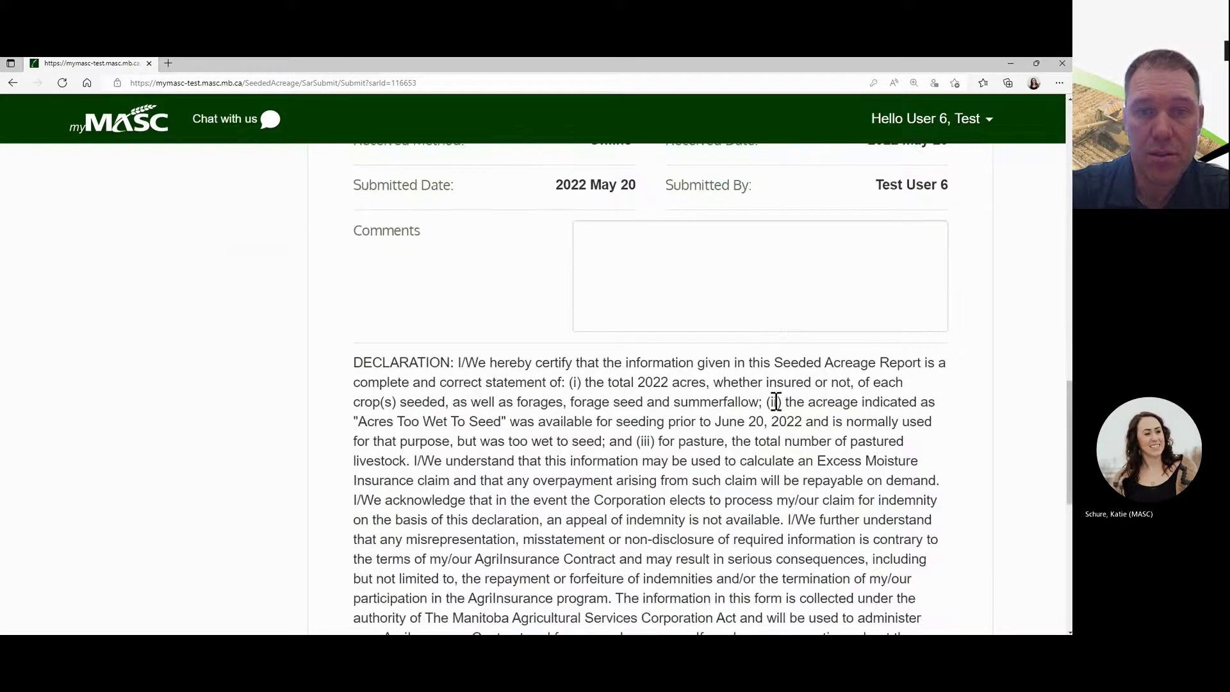
{"action": "scroll", "coordinate": [776, 401], "scroll_direction": "down", "scroll_amount": 1}
{"action": "scroll", "coordinate": [776, 401], "scroll_direction": "down", "scroll_amount": 2}
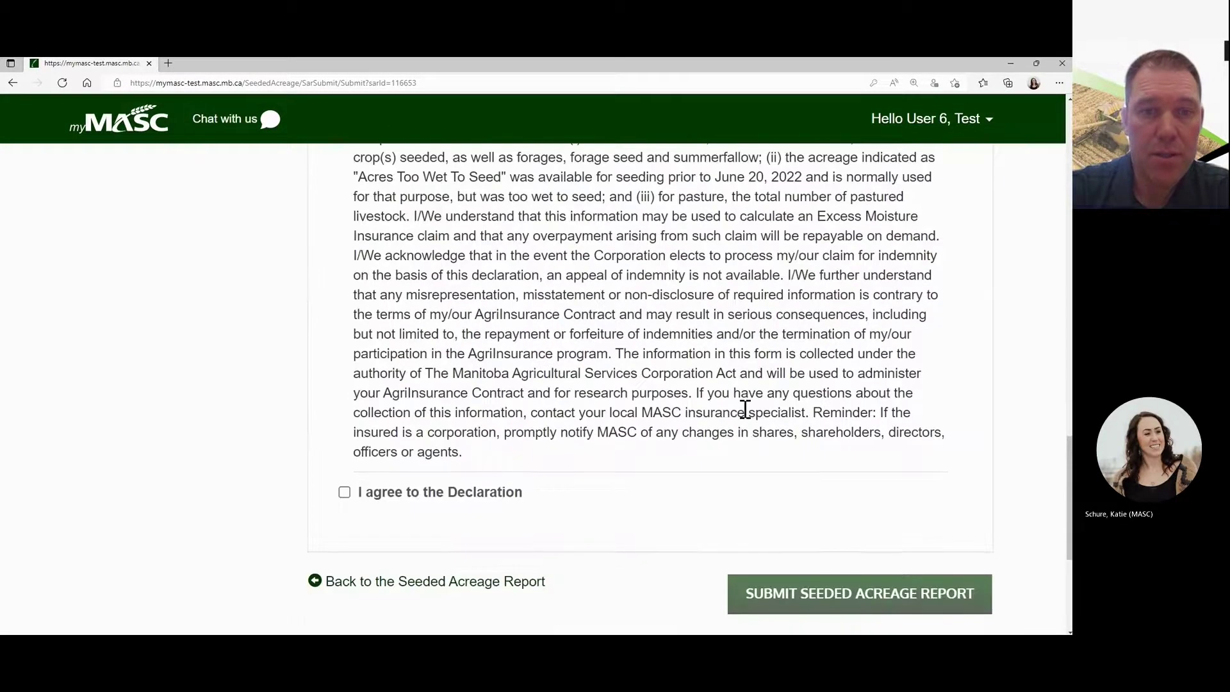
{"action": "left_click", "coordinate": [345, 494]}
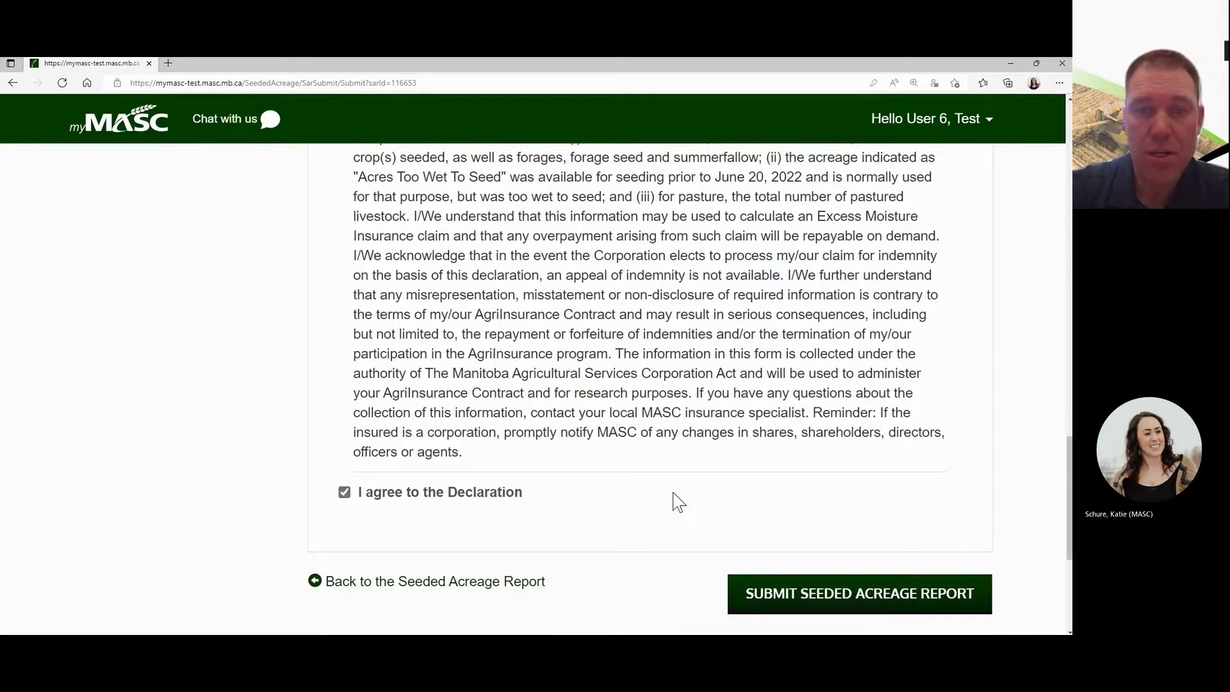
{"action": "scroll", "coordinate": [679, 501], "scroll_direction": "down", "scroll_amount": 1}
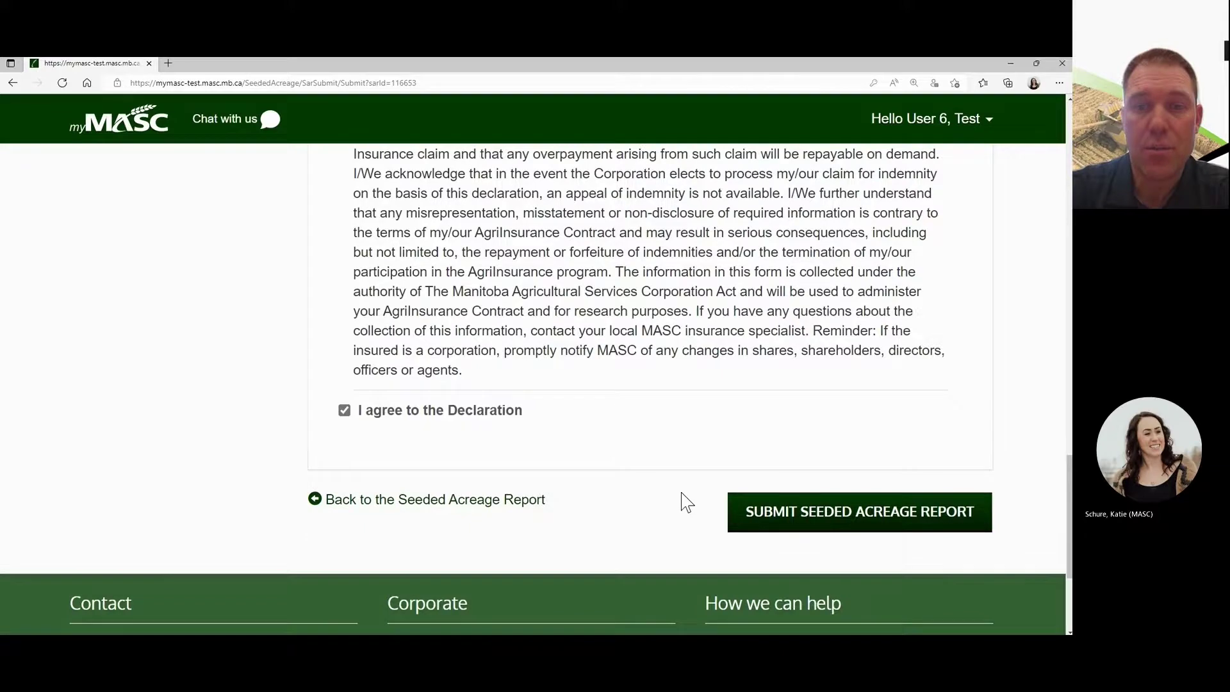
- Submit the Seeded Acreage Report, review the confirmation and insurance PDFs, and return home
{"action": "left_click", "coordinate": [801, 515]}
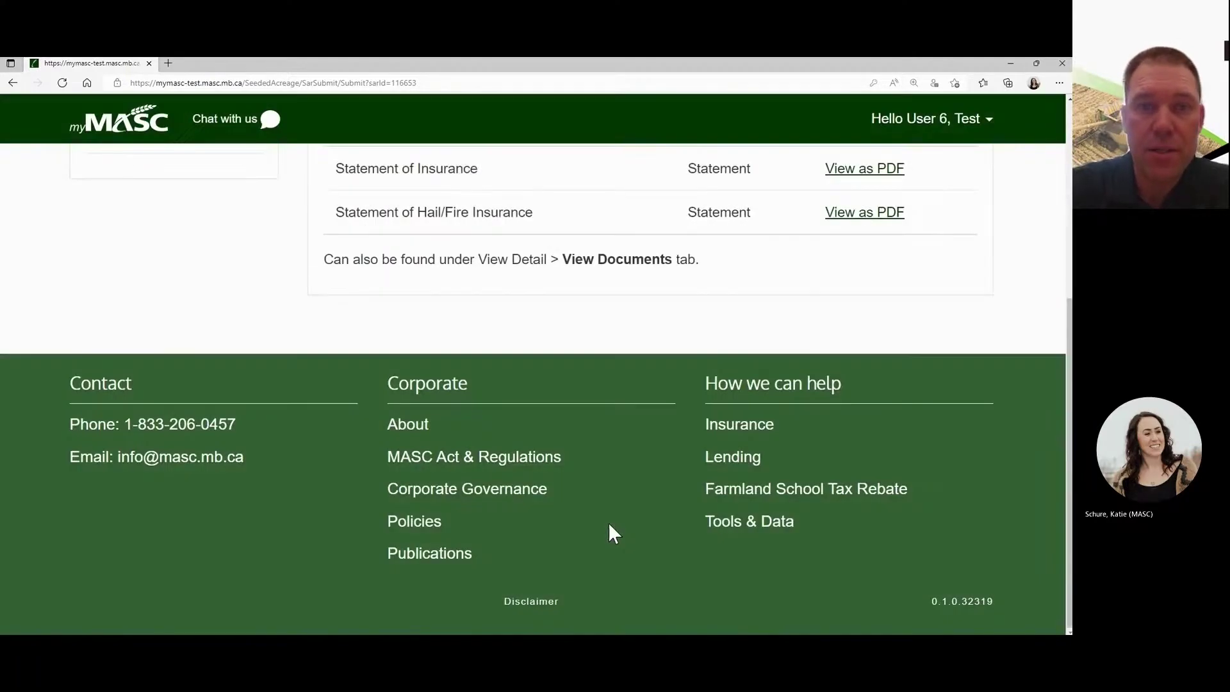
{"action": "scroll", "coordinate": [588, 393], "scroll_direction": "up", "scroll_amount": 1}
{"action": "scroll", "coordinate": [593, 404], "scroll_direction": "up", "scroll_amount": 1}
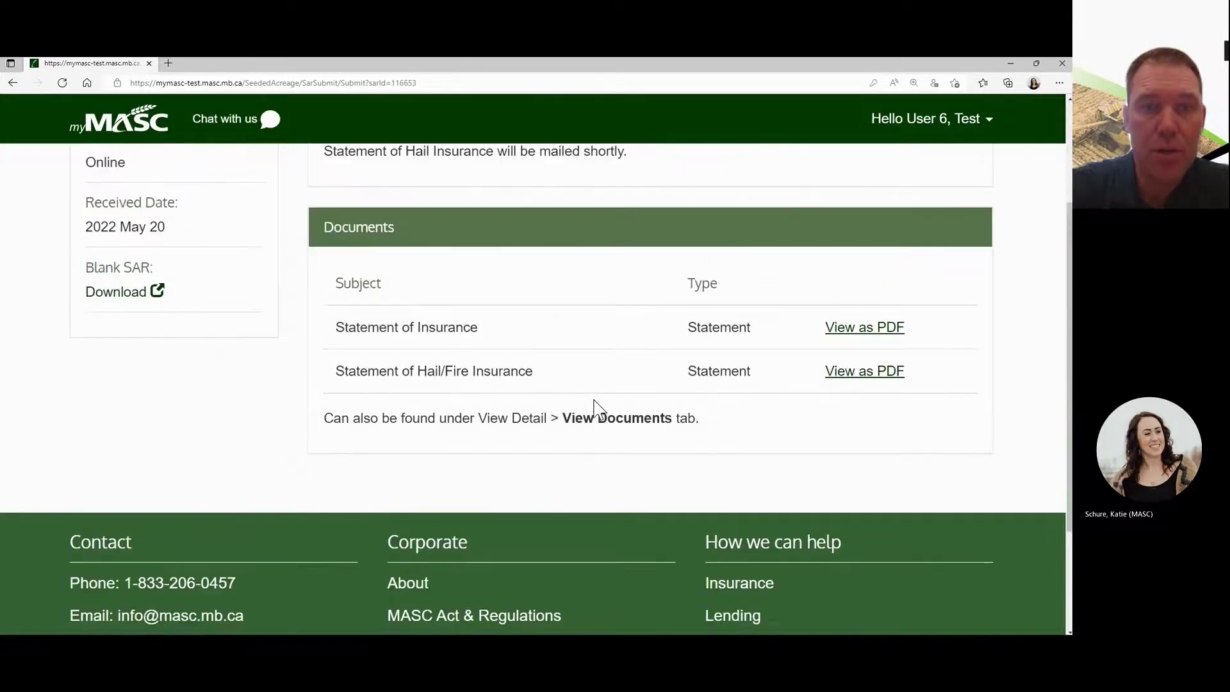
{"action": "scroll", "coordinate": [595, 408], "scroll_direction": "up", "scroll_amount": 2}
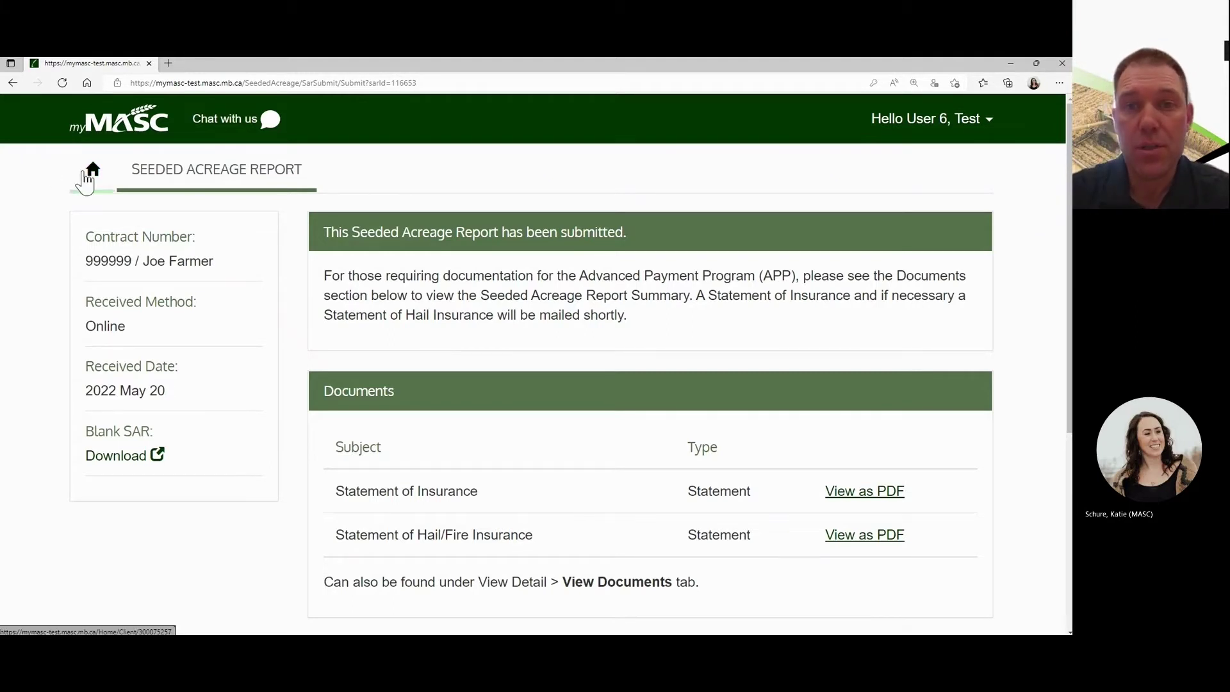
{"action": "left_click", "coordinate": [85, 181]}
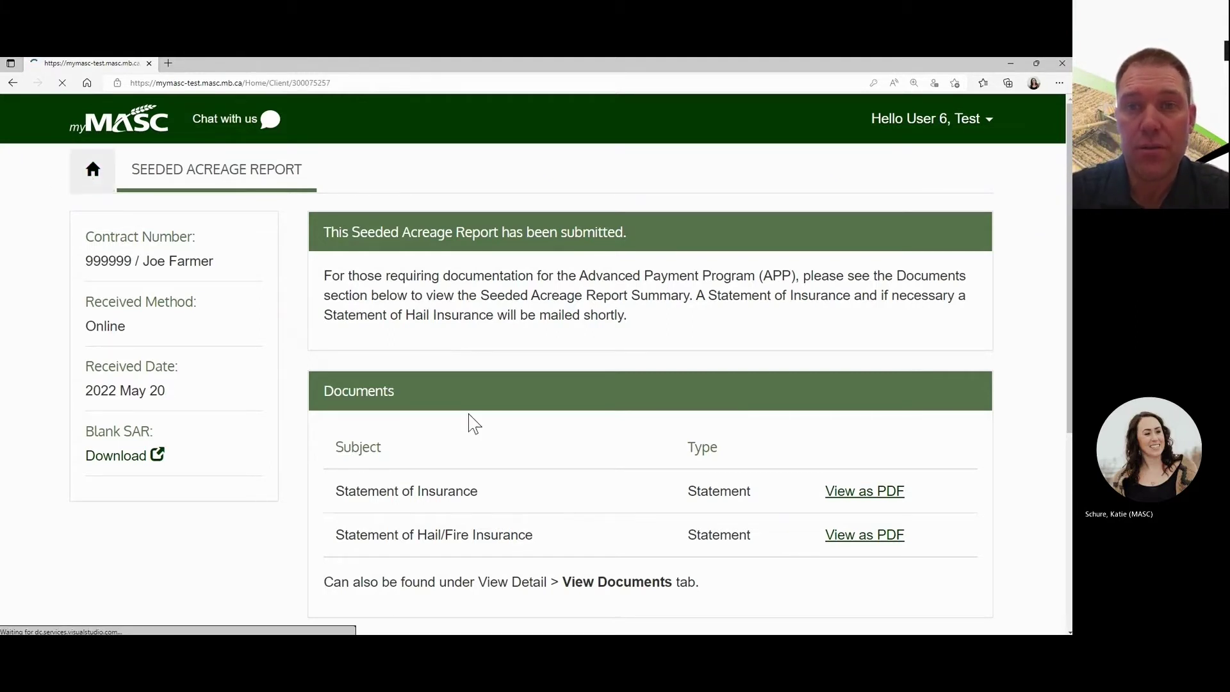